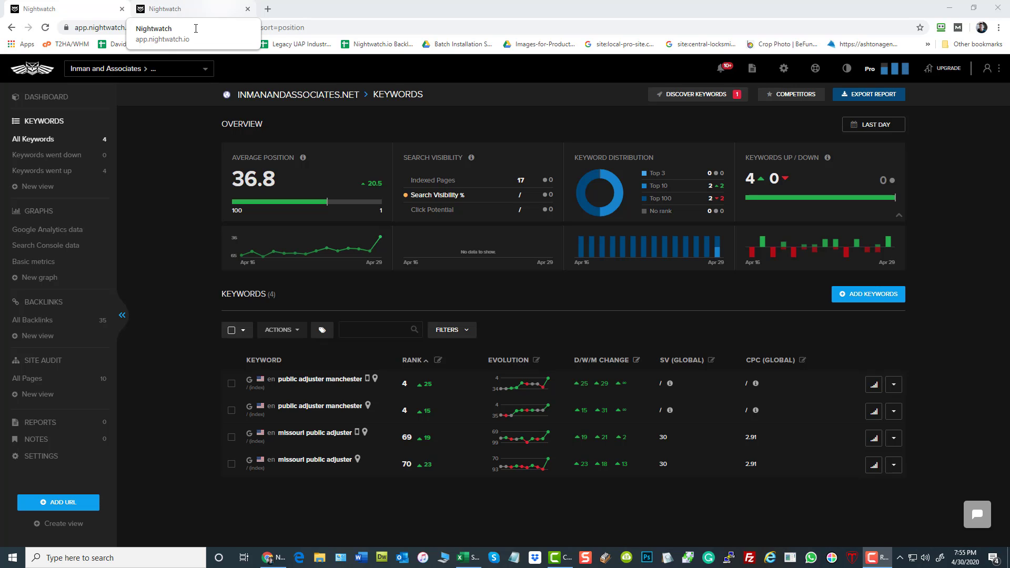
Switch to the mobilemakeupartistmanchester.co.uk keyword report and review its average position and keyword rankings
{"action": "left_click", "coordinate": [188, 8]}
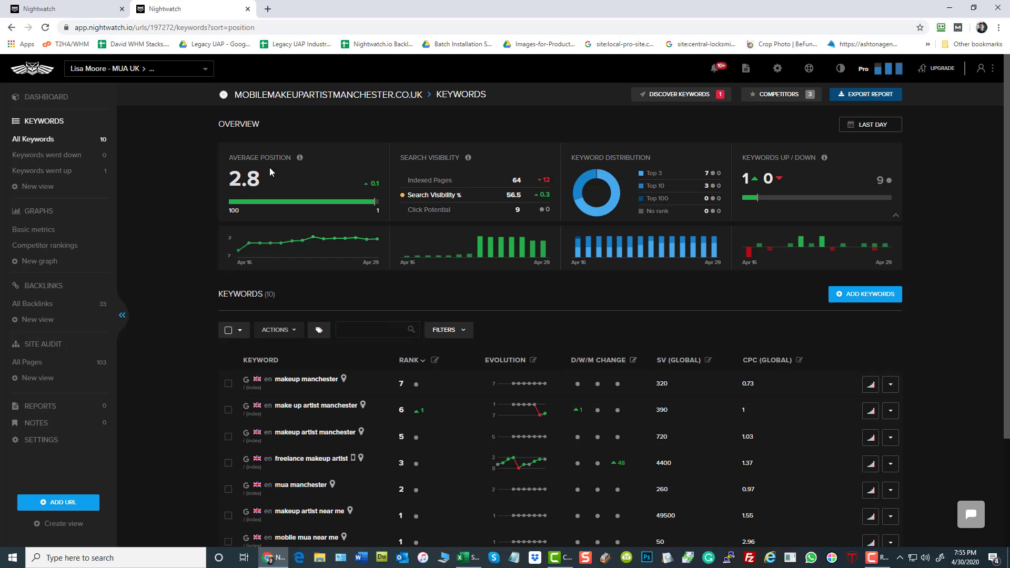
{"action": "double_click", "coordinate": [254, 176]}
{"action": "left_click", "coordinate": [170, 182]}
{"action": "scroll", "coordinate": [252, 180], "scroll_direction": "down", "scroll_amount": 3}
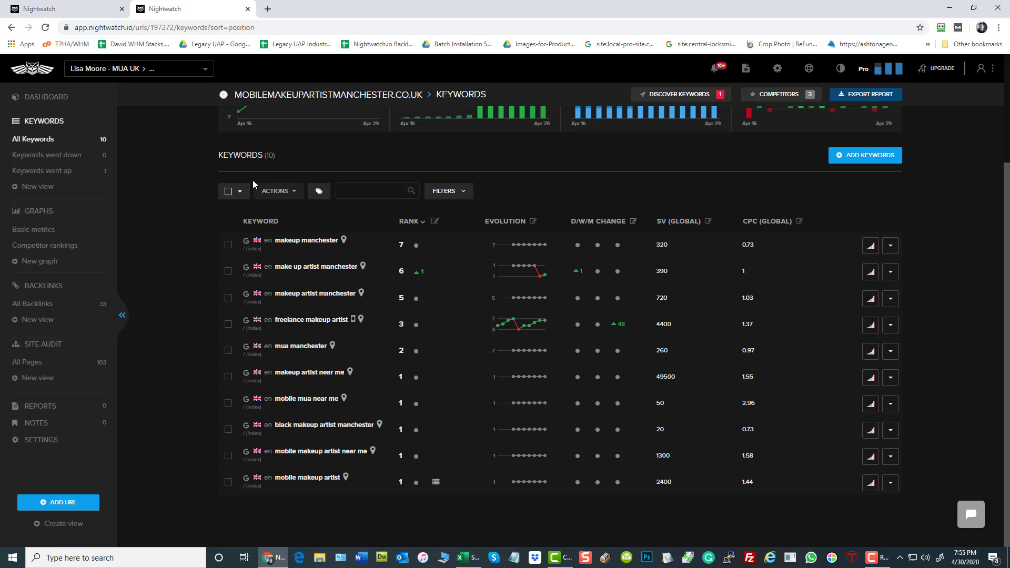
Show all backlinks for mobilemakeupartistmanchester.co.uk, dismiss the plan limit notice, and examine the links' anchors, titles and landing pages
{"action": "left_click", "coordinate": [33, 309]}
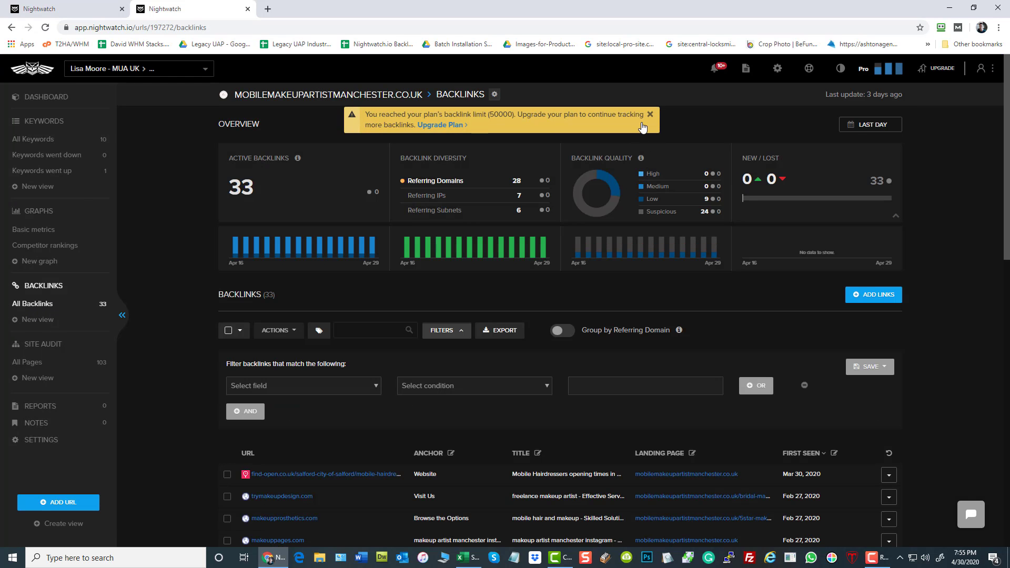
{"action": "left_click", "coordinate": [650, 114]}
{"action": "scroll", "coordinate": [683, 142], "scroll_direction": "down", "scroll_amount": 5}
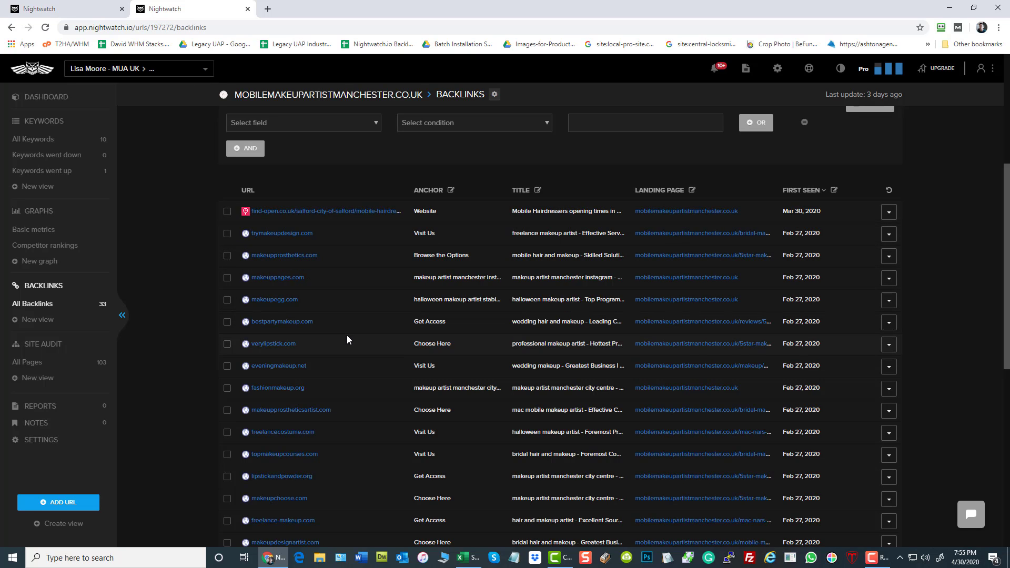
{"action": "scroll", "coordinate": [412, 372], "scroll_direction": "down", "scroll_amount": 5}
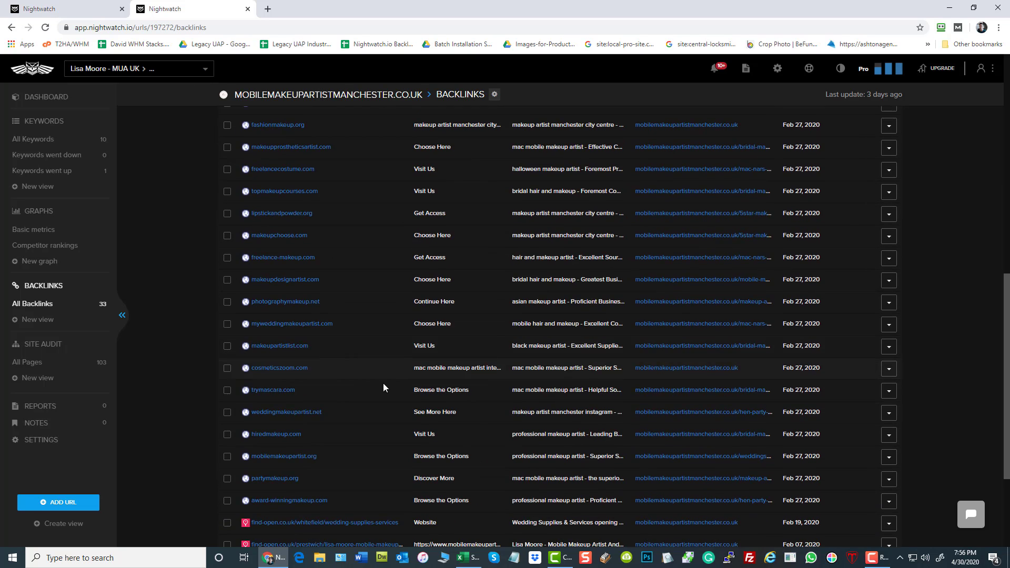
{"action": "scroll", "coordinate": [372, 392], "scroll_direction": "down", "scroll_amount": 2}
{"action": "scroll", "coordinate": [406, 382], "scroll_direction": "up", "scroll_amount": 6}
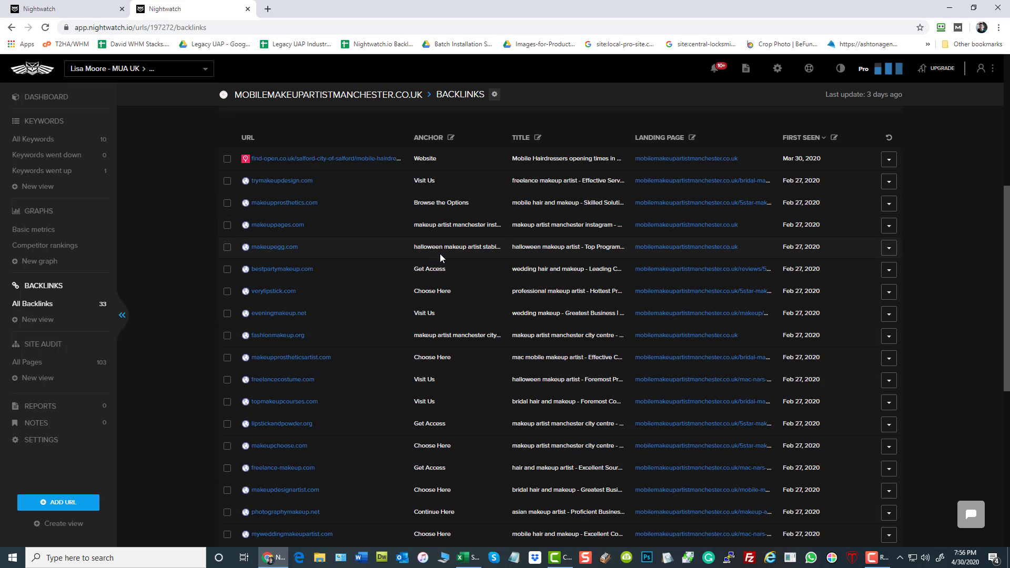
{"action": "scroll", "coordinate": [458, 279], "scroll_direction": "down", "scroll_amount": 3}
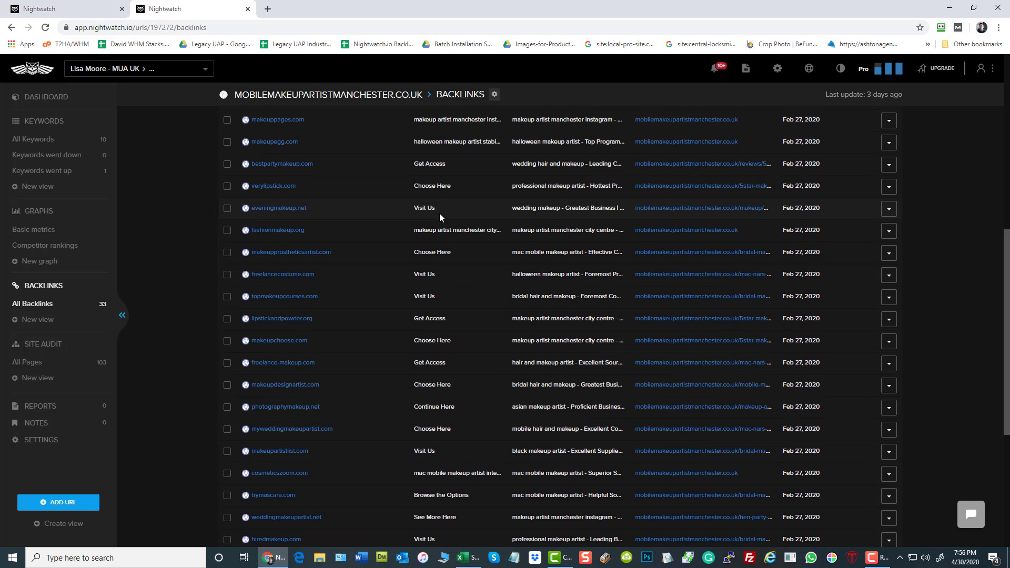
{"action": "scroll", "coordinate": [436, 220], "scroll_direction": "down", "scroll_amount": 2}
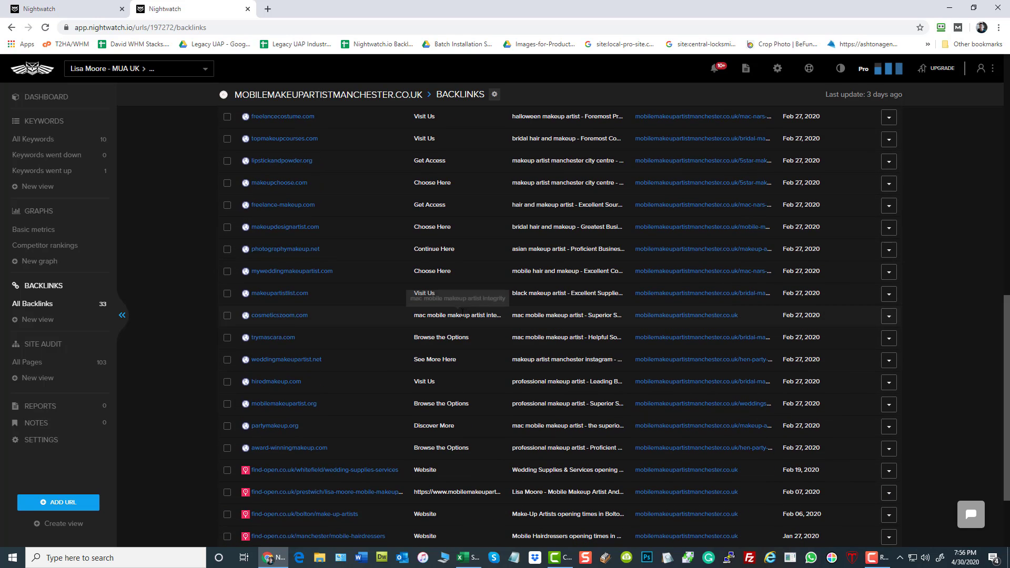
{"action": "scroll", "coordinate": [467, 333], "scroll_direction": "down", "scroll_amount": 2}
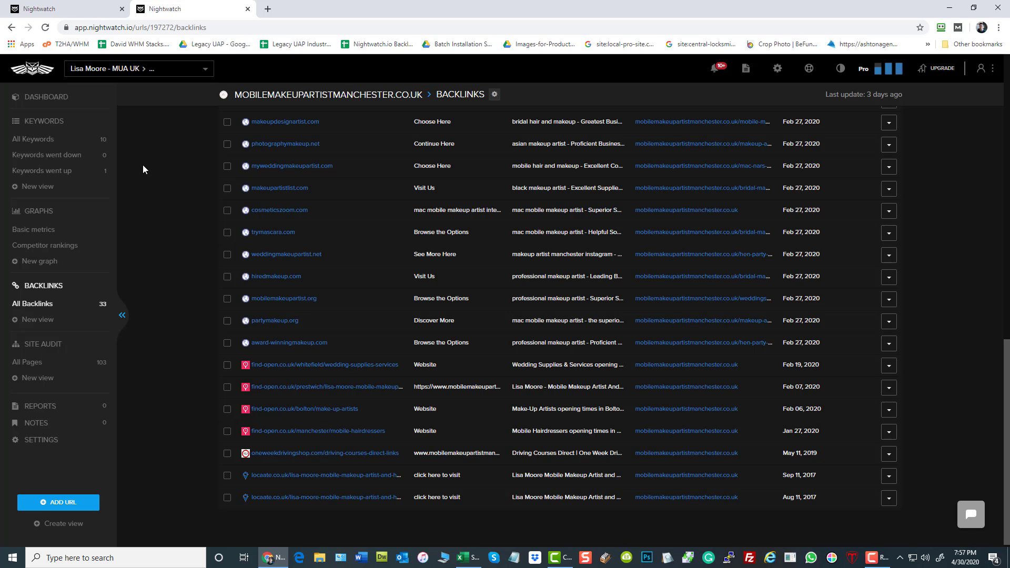
{"action": "scroll", "coordinate": [380, 287], "scroll_direction": "up", "scroll_amount": 9}
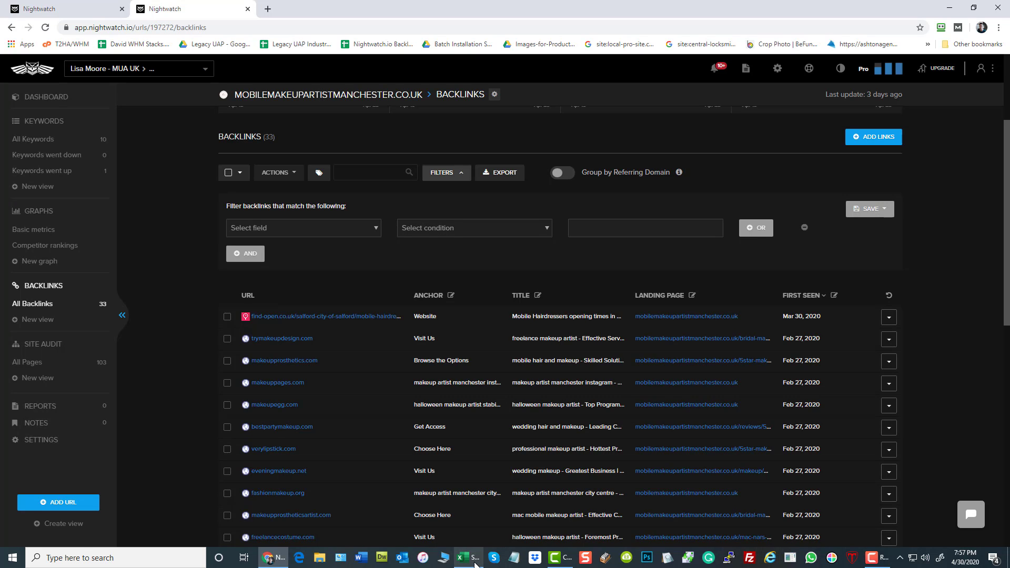
Switch to the SampleChangeVSValues - PaintersSDs workbook in Excel and examine the Root Domain and Variable columns of the Base GV sheet
{"action": "left_click", "coordinate": [471, 559]}
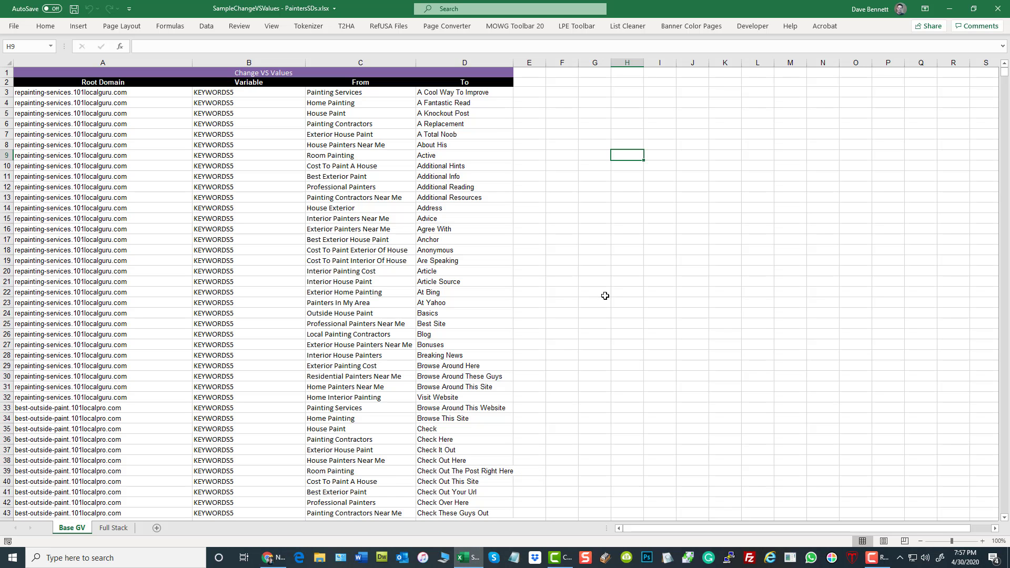
{"action": "left_click", "coordinate": [40, 90]}
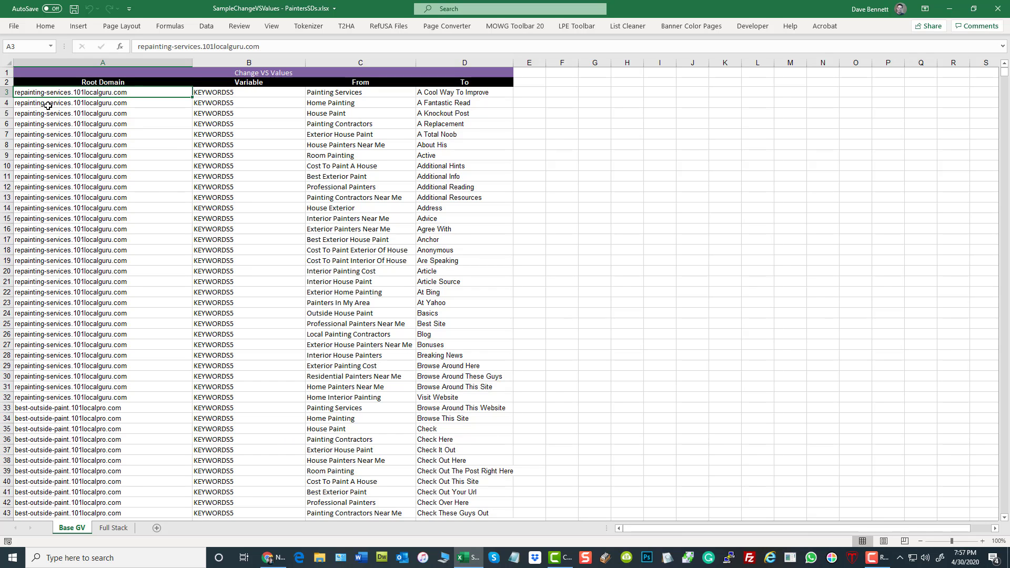
{"action": "scroll", "coordinate": [100, 179], "scroll_direction": "down", "scroll_amount": 2}
{"action": "scroll", "coordinate": [101, 179], "scroll_direction": "up", "scroll_amount": 2}
{"action": "left_click", "coordinate": [216, 63]}
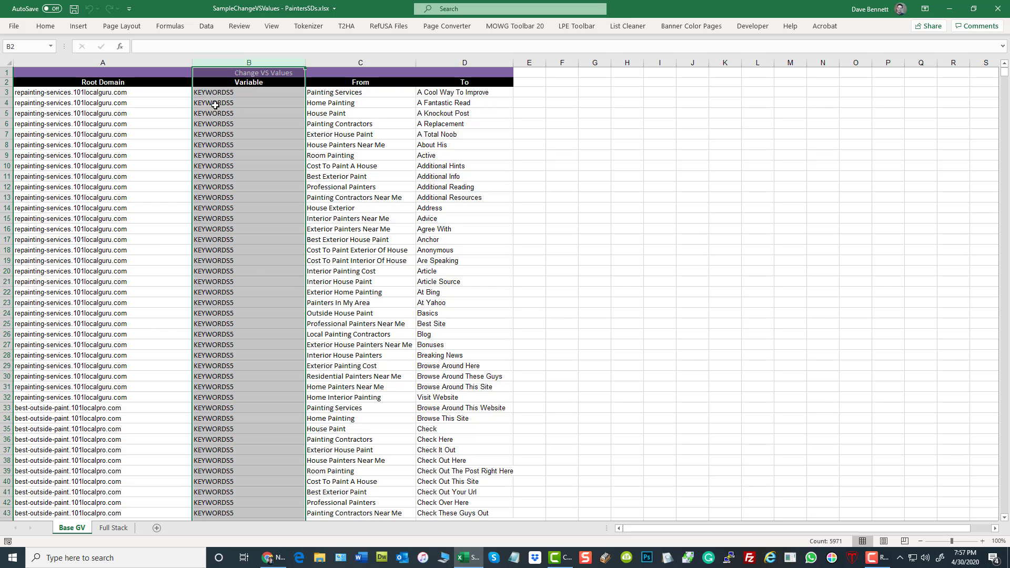
{"action": "left_click", "coordinate": [231, 93]}
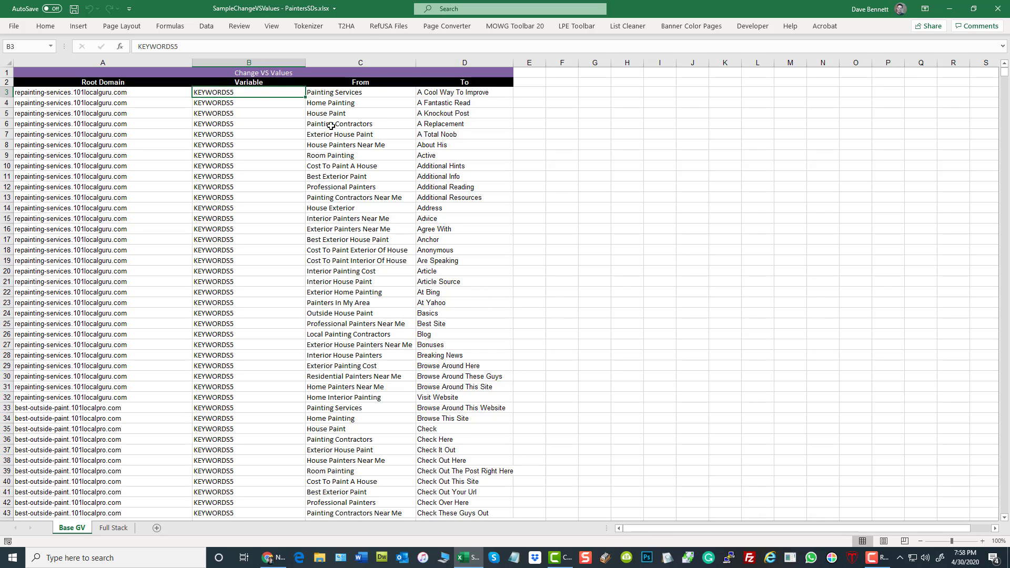
Examine how the From and To columns relate to the Variable column in the Base GV sheet
{"action": "left_click", "coordinate": [328, 62]}
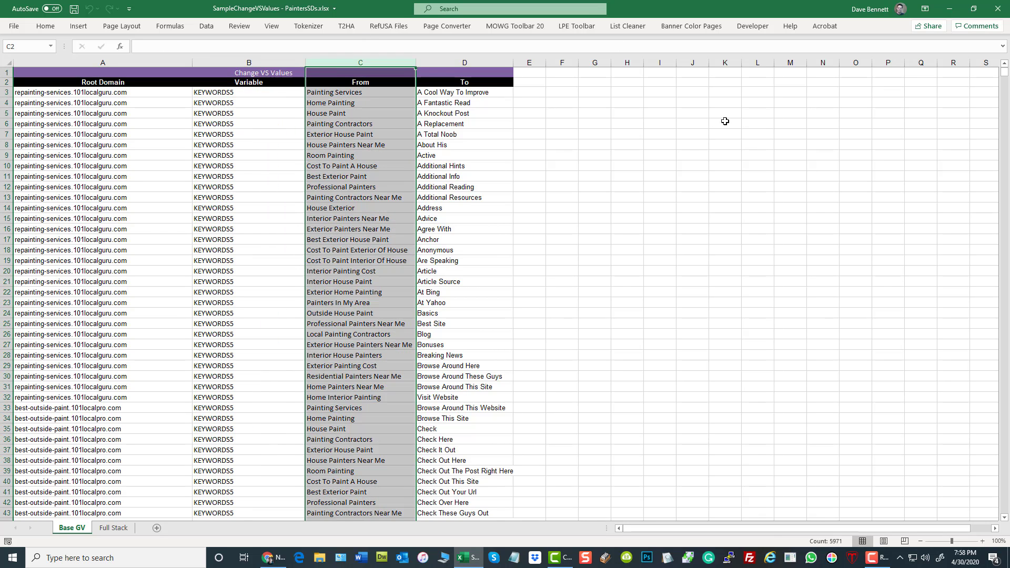
{"action": "left_click", "coordinate": [215, 63]}
{"action": "left_click", "coordinate": [333, 62]}
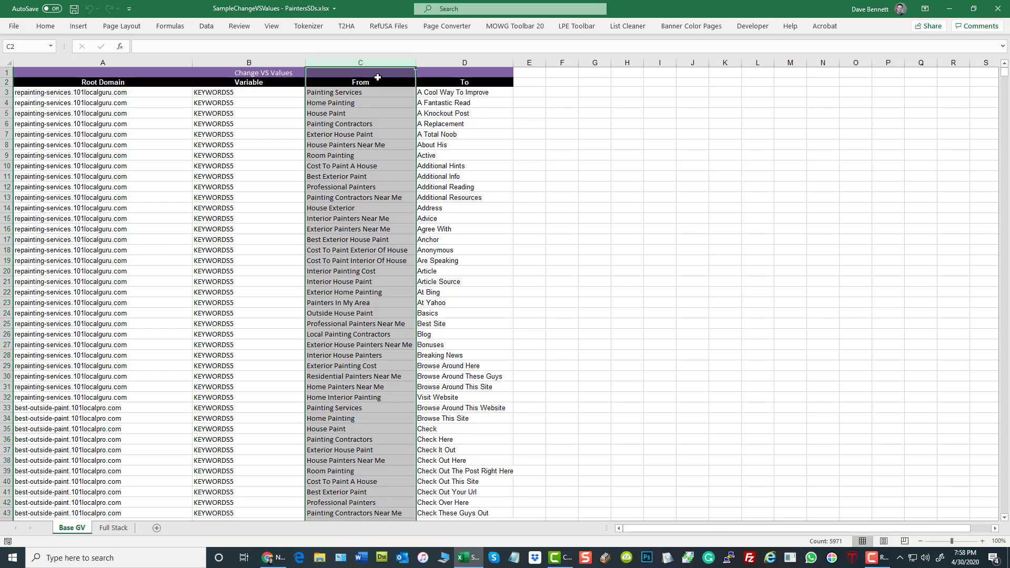
{"action": "left_click", "coordinate": [449, 63]}
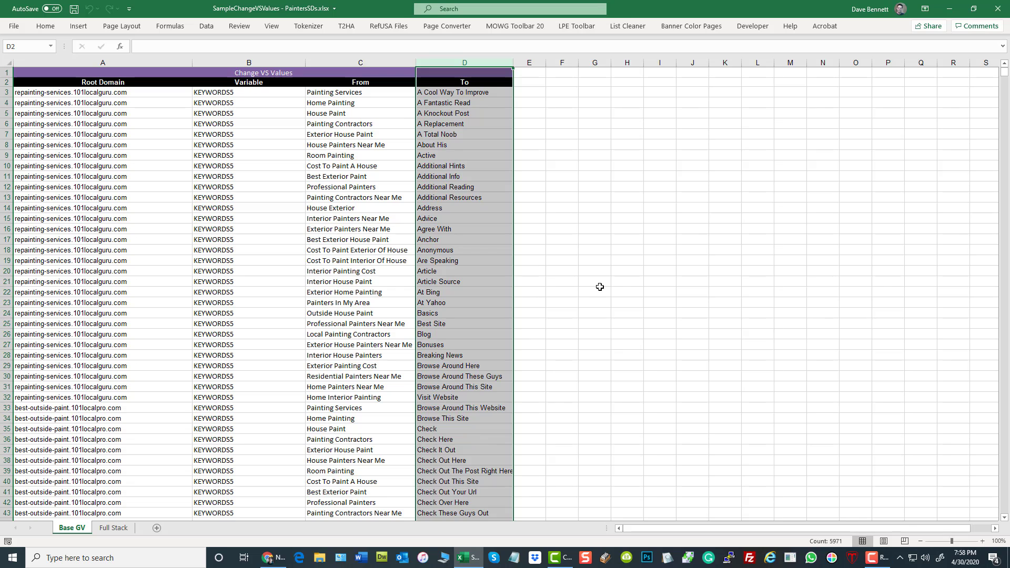
{"action": "left_click", "coordinate": [688, 207]}
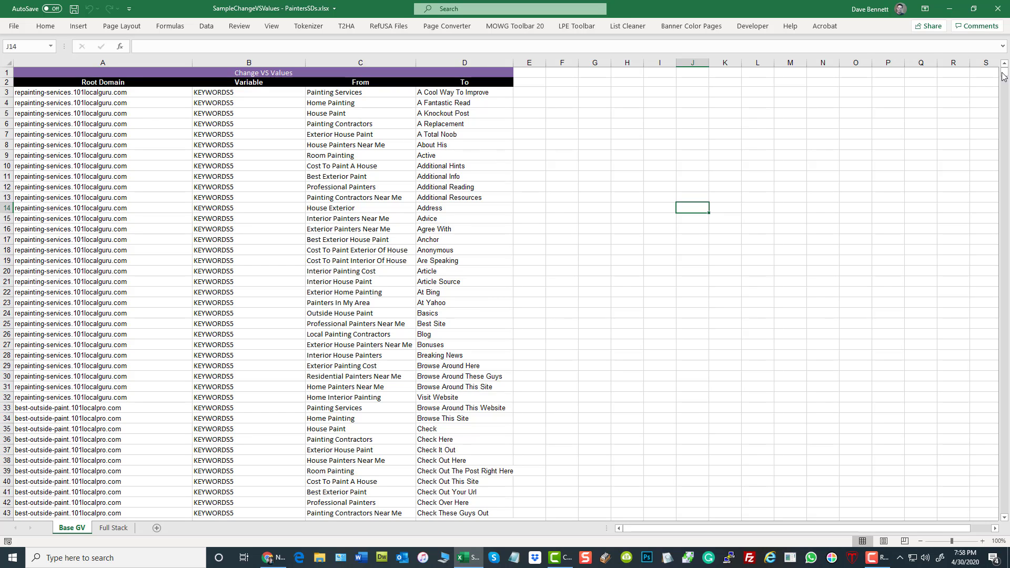
{"action": "left_click", "coordinate": [217, 62]}
{"action": "left_click", "coordinate": [695, 123]}
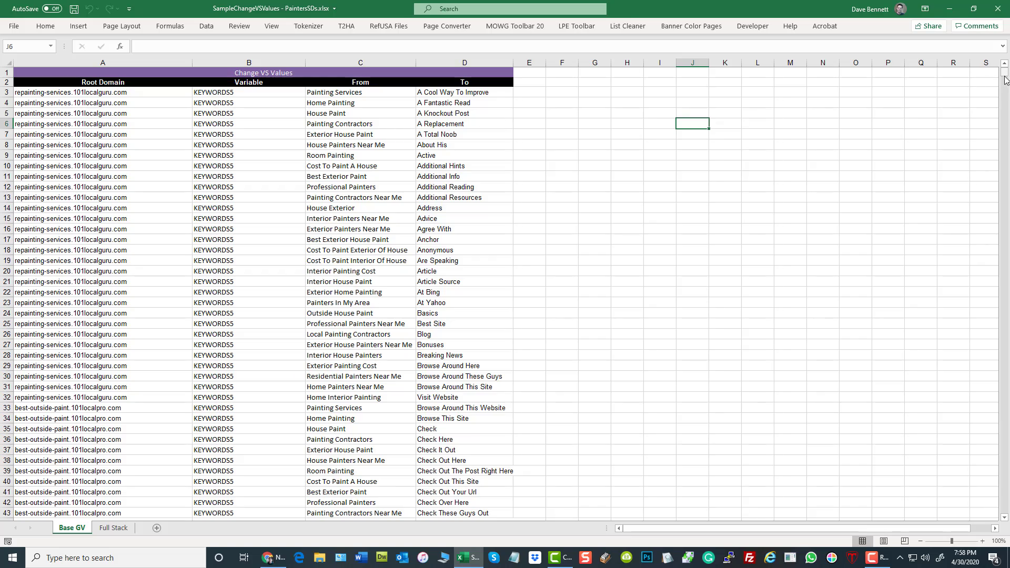
Look through the Base GV sheet down to its last rows and inspect the replacement anchors in the To column
{"action": "left_click_drag", "start_coordinate": [1005, 76], "coordinate": [1006, 521]}
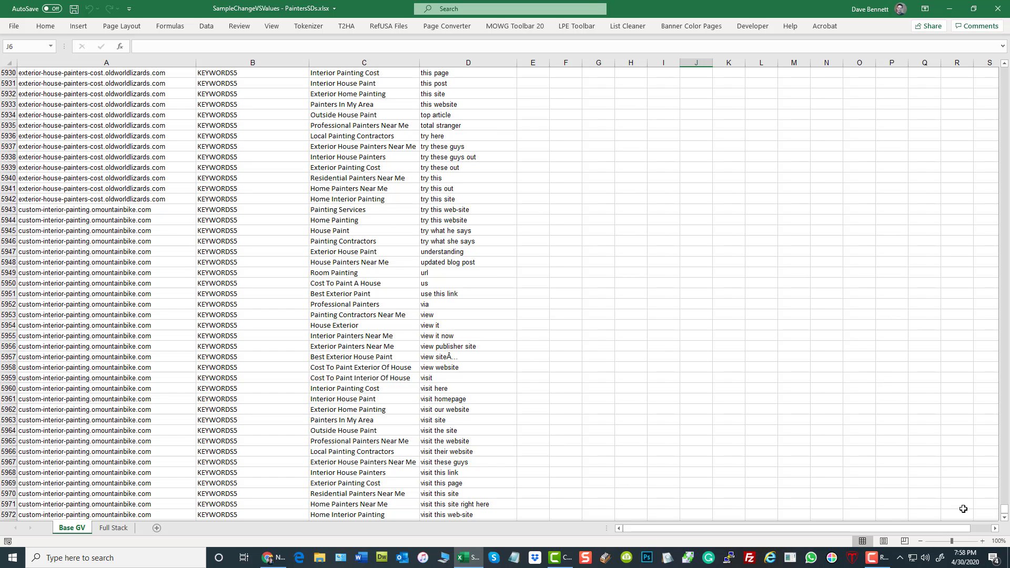
{"action": "left_click_drag", "start_coordinate": [1006, 512], "coordinate": [1006, 72]}
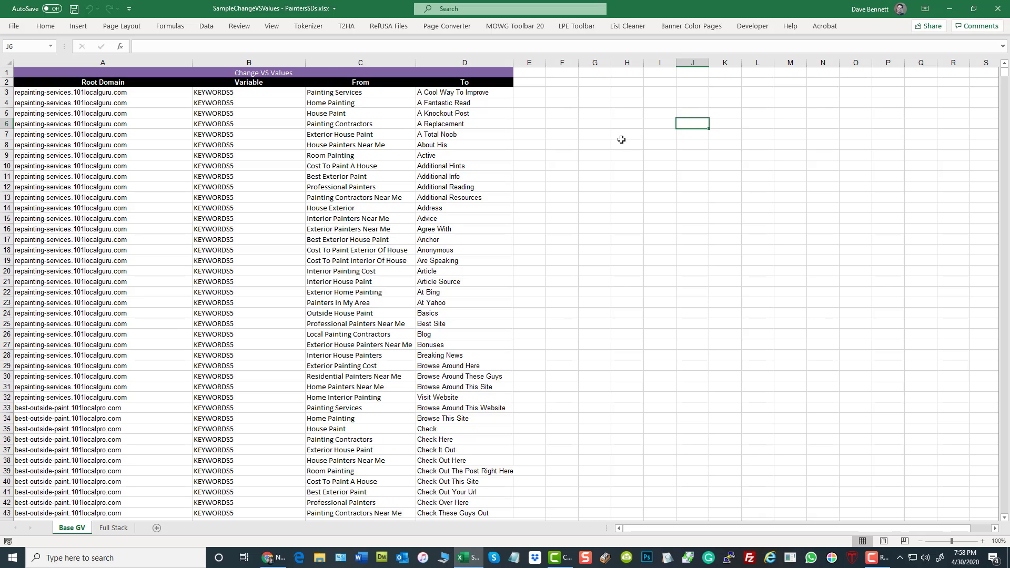
{"action": "left_click", "coordinate": [419, 80]}
{"action": "key", "text": "ctrl+shift+Down"}
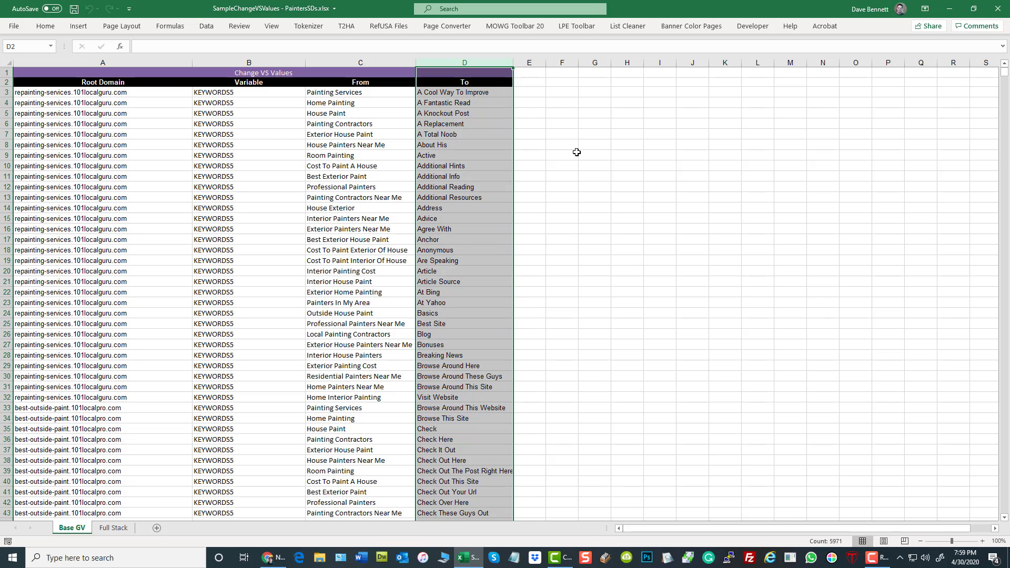
{"action": "left_click", "coordinate": [831, 112]}
{"action": "left_click_drag", "start_coordinate": [1006, 75], "coordinate": [1000, 524]}
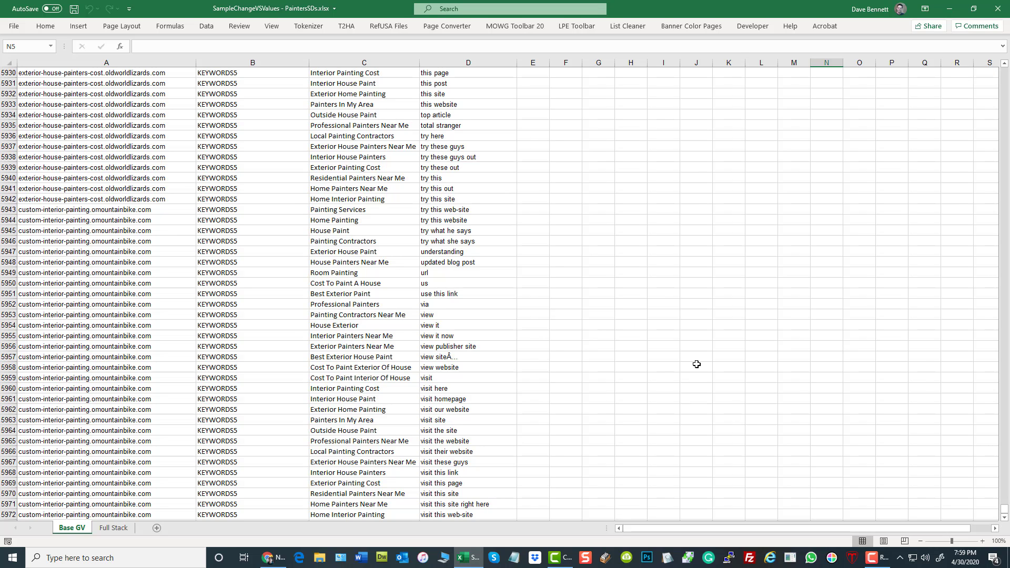
{"action": "scroll", "coordinate": [697, 364], "scroll_direction": "up", "scroll_amount": 13}
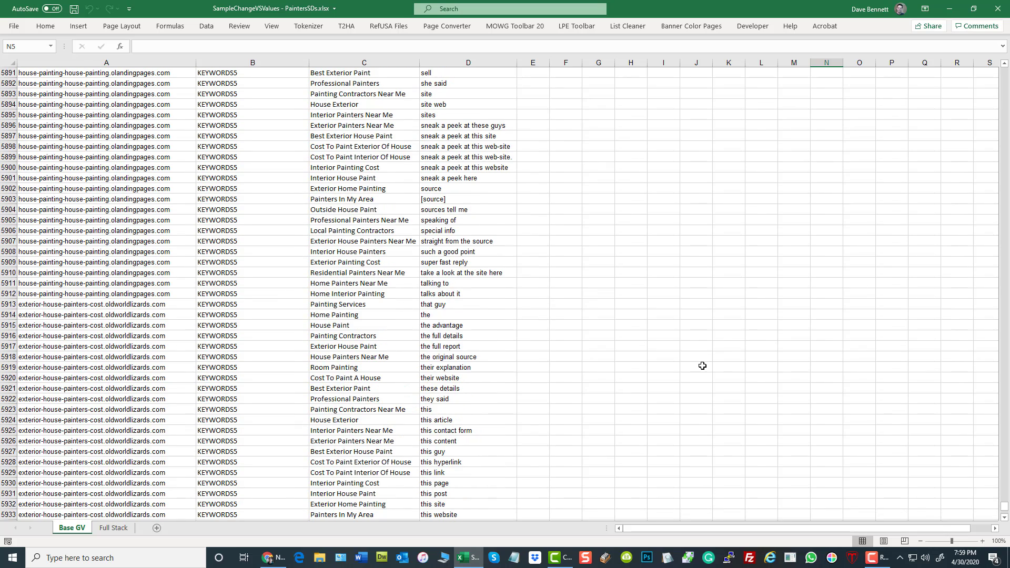
Replace every 5 with 6 in the Variable column so that all entries read KEYWORDS6
{"action": "left_click_drag", "start_coordinate": [1005, 509], "coordinate": [1005, 68]}
{"action": "left_click", "coordinate": [249, 82]}
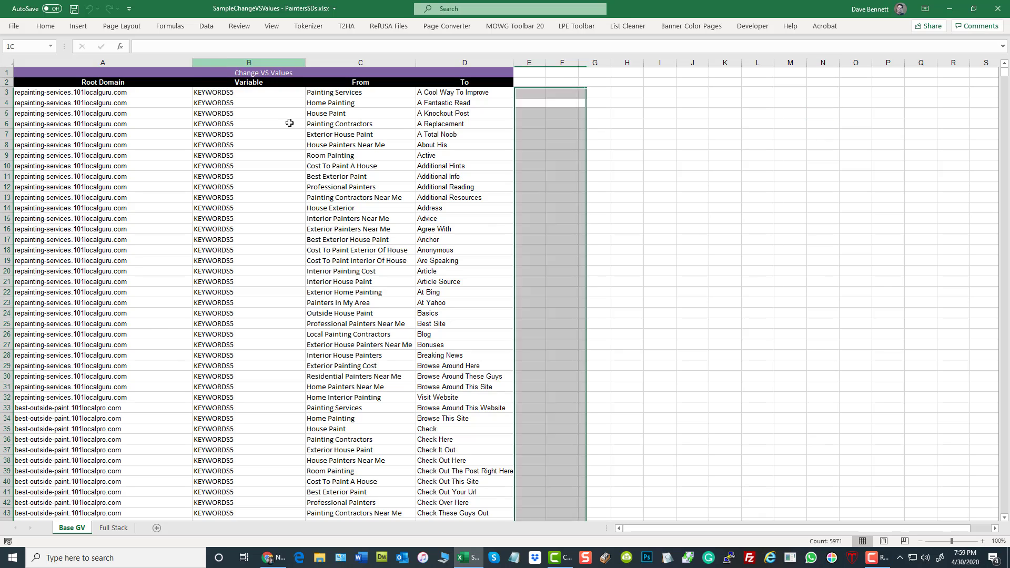
{"action": "key", "text": "ctrl+shift+Down"}
{"action": "key", "text": "ctrl+h"}
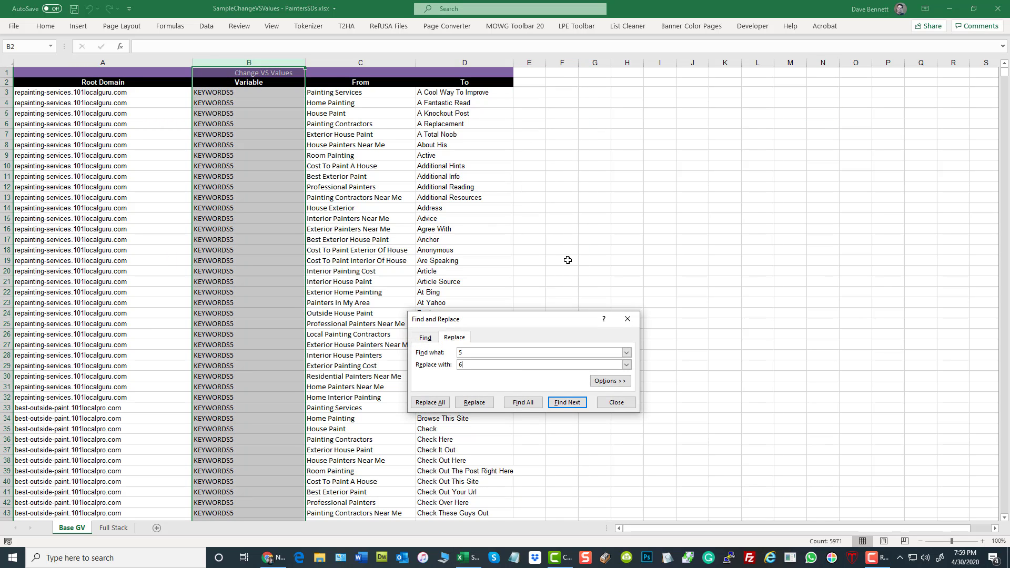
{"action": "left_click", "coordinate": [430, 403]}
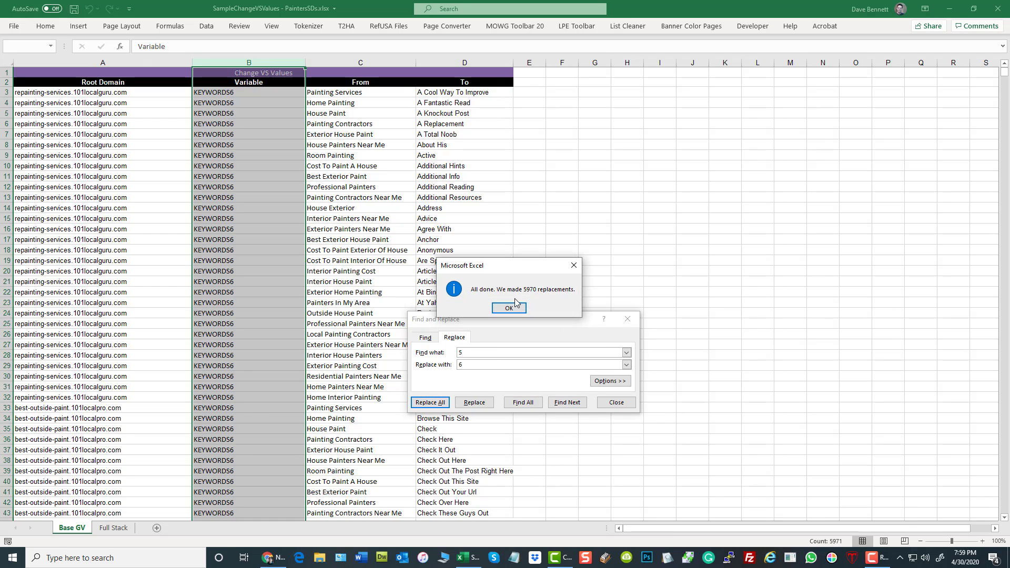
{"action": "left_click", "coordinate": [509, 309]}
{"action": "left_click", "coordinate": [617, 403]}
{"action": "left_click", "coordinate": [631, 400]}
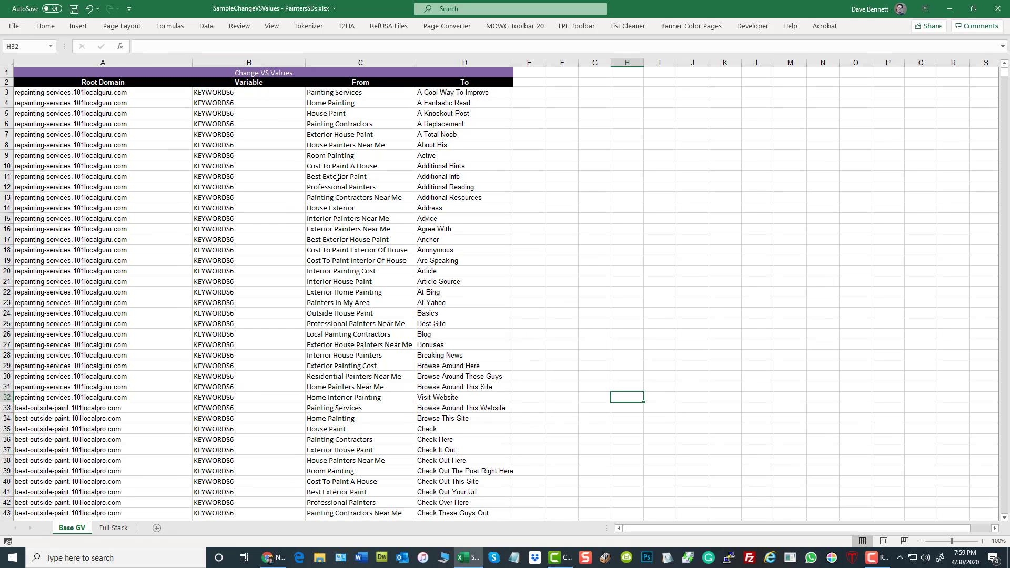
Review the From, To and Root Domain columns alongside the new variable name
{"action": "left_click", "coordinate": [337, 63]}
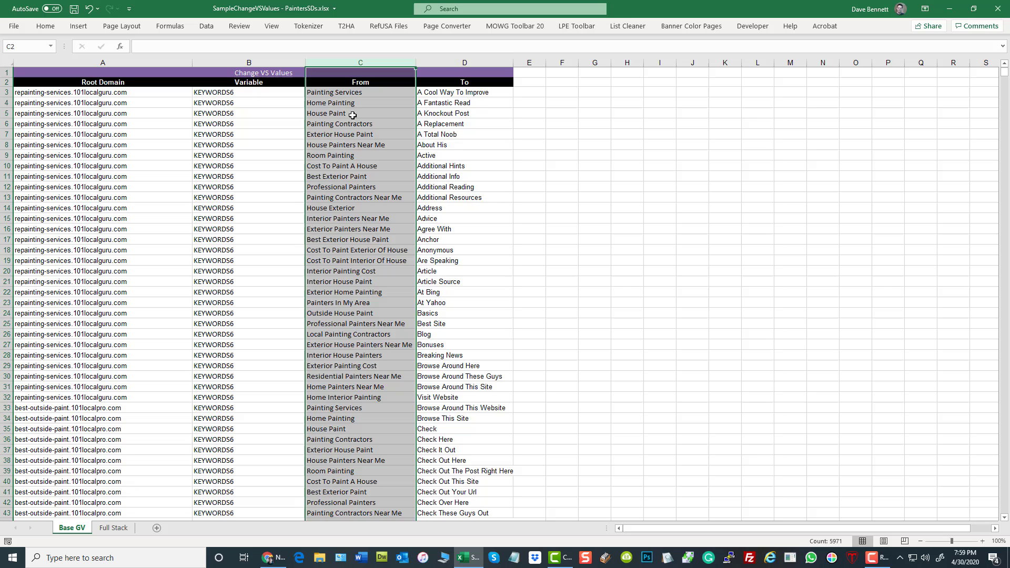
{"action": "left_click", "coordinate": [443, 63]}
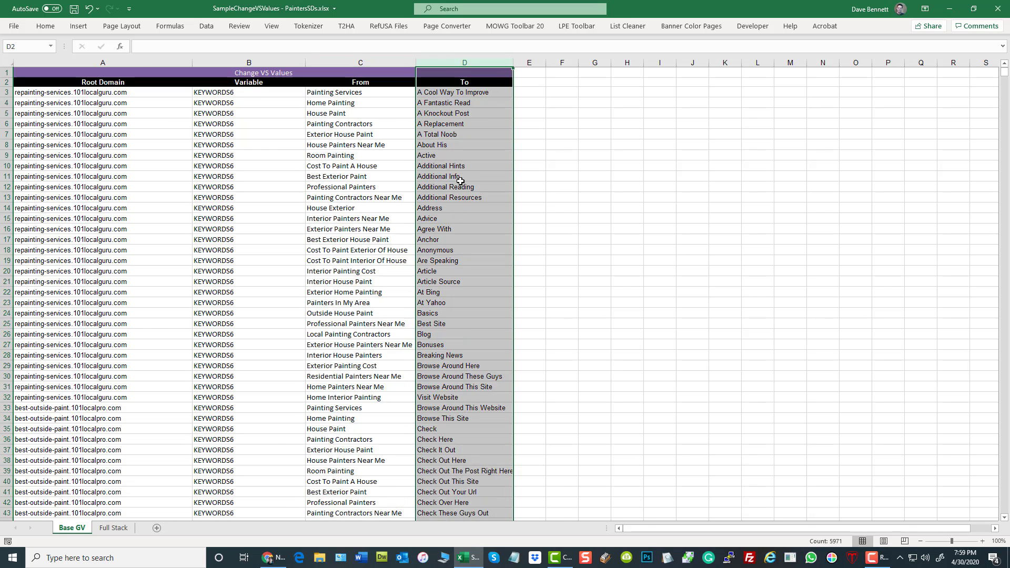
{"action": "left_click", "coordinate": [53, 63]}
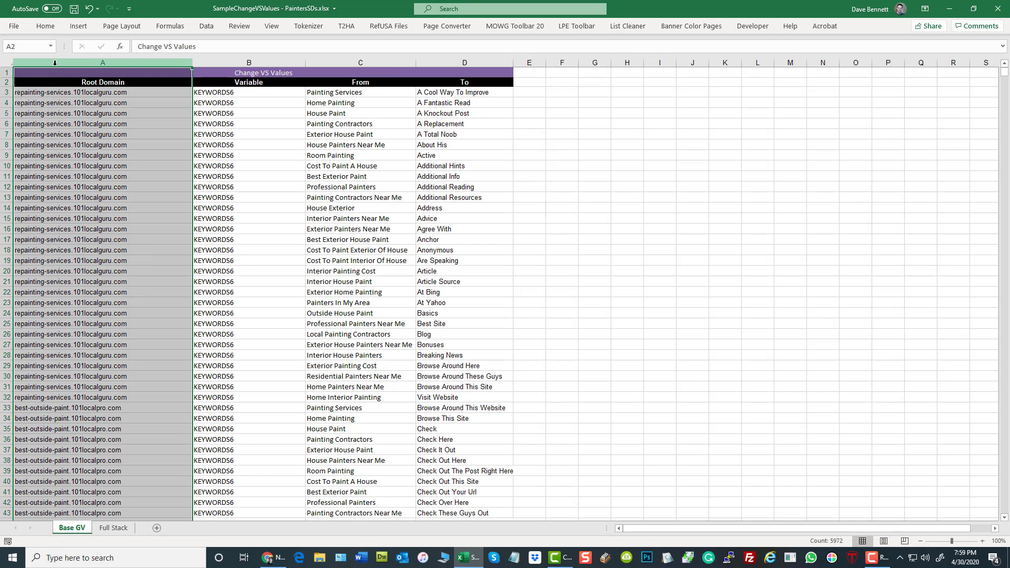
Try filling the root domain from A3 down the column, undo the fill, and check the sheet's last rows
{"action": "left_click", "coordinate": [68, 95]}
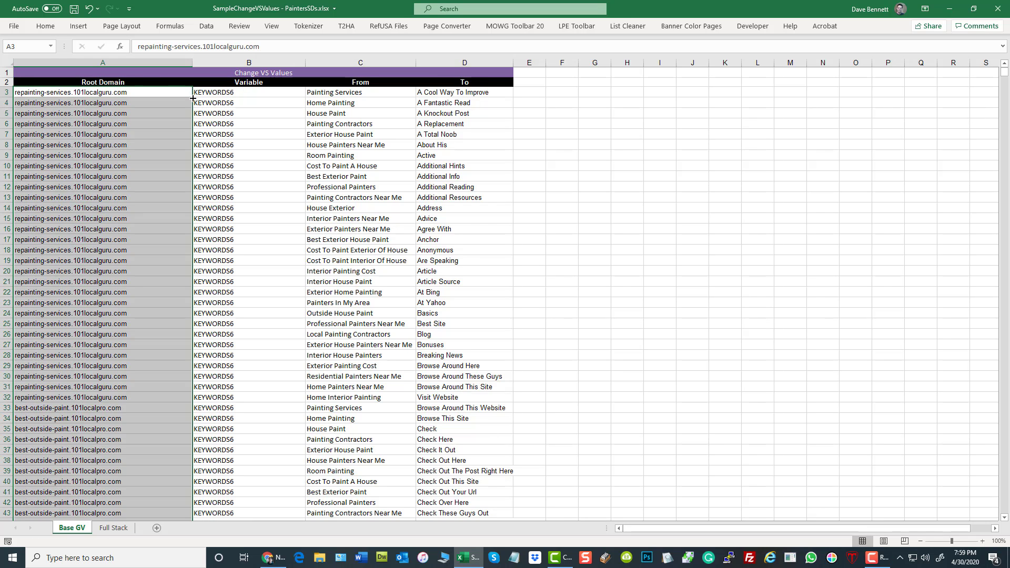
{"action": "double_click", "coordinate": [193, 98]}
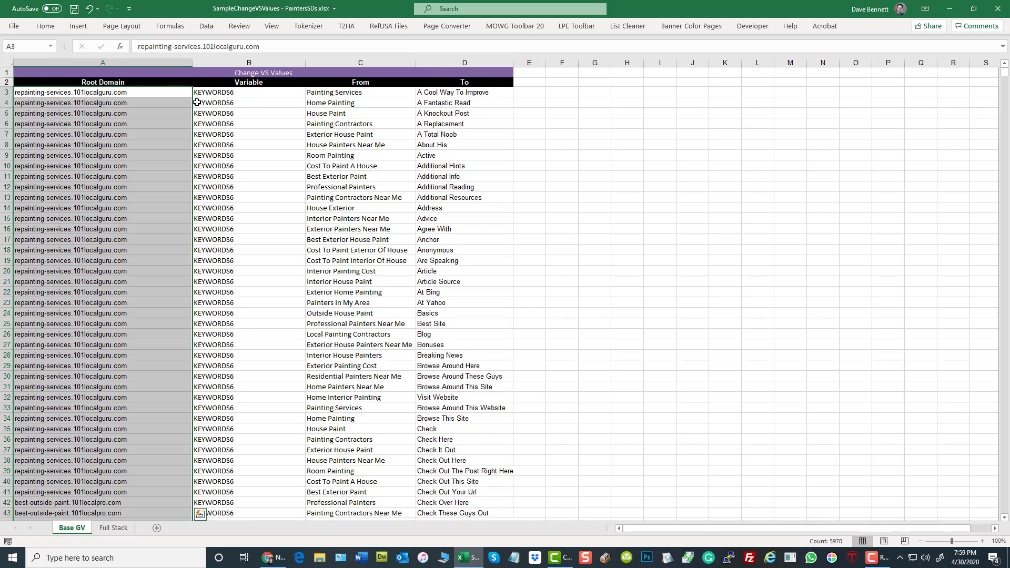
{"action": "left_click", "coordinate": [90, 10]}
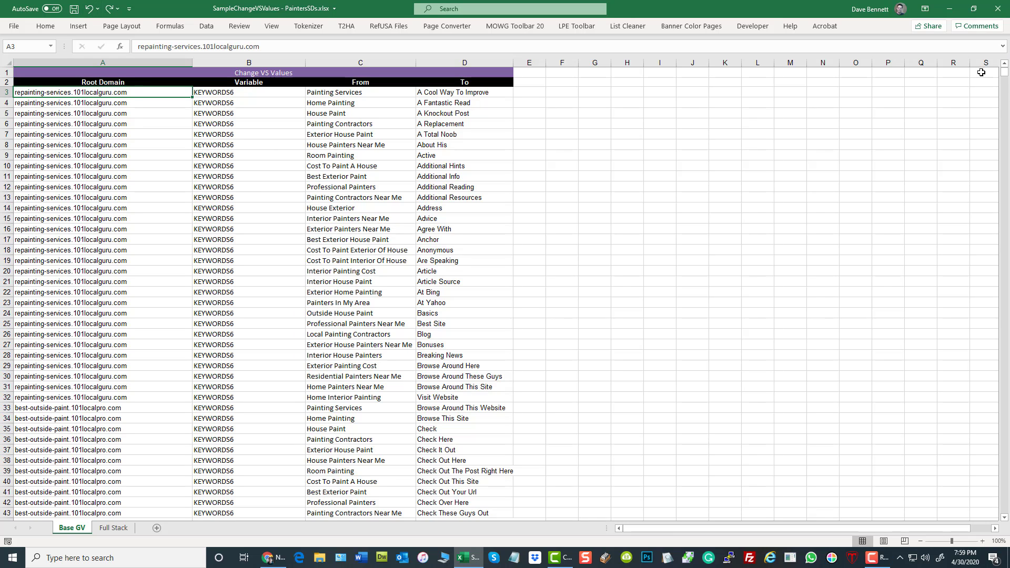
{"action": "left_click_drag", "start_coordinate": [1005, 79], "coordinate": [1005, 509]}
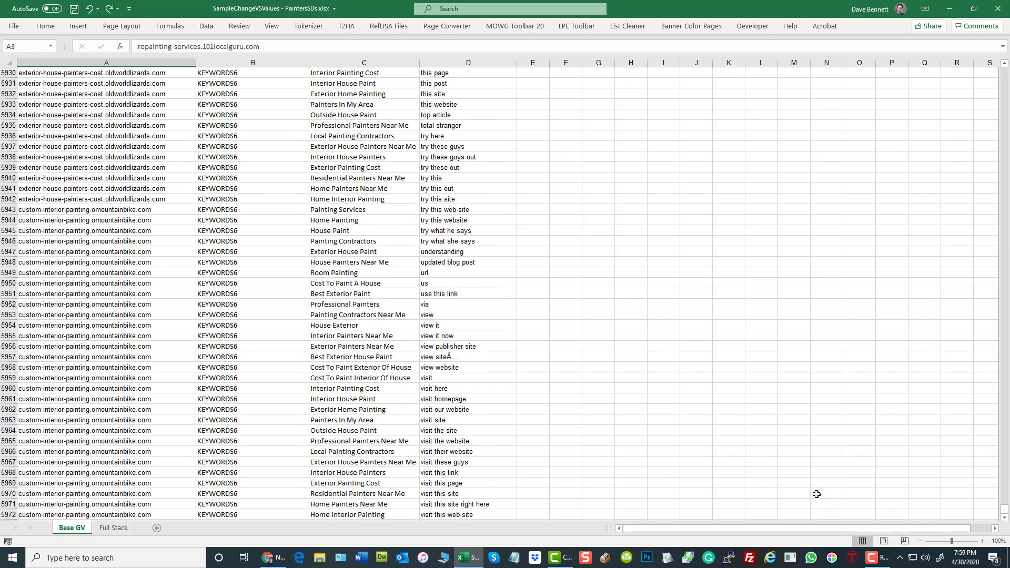
Copy all root domains from A3 through the last data row and paste them over the To column starting at D3
{"action": "scroll", "coordinate": [79, 449], "scroll_direction": "down", "scroll_amount": 1}
{"action": "left_click", "coordinate": [82, 481], "text": "shift"}
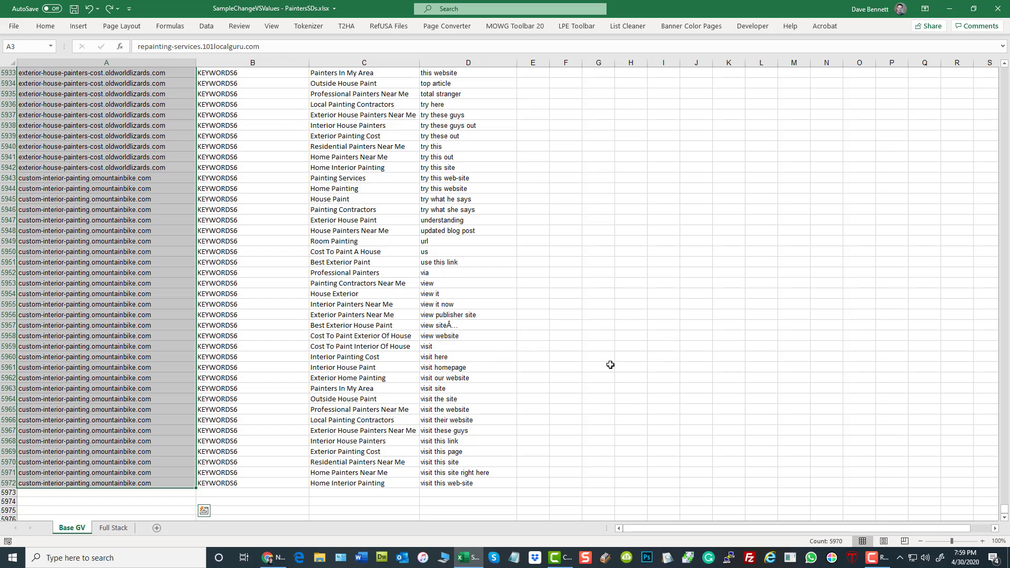
{"action": "key", "text": "ctrl+c"}
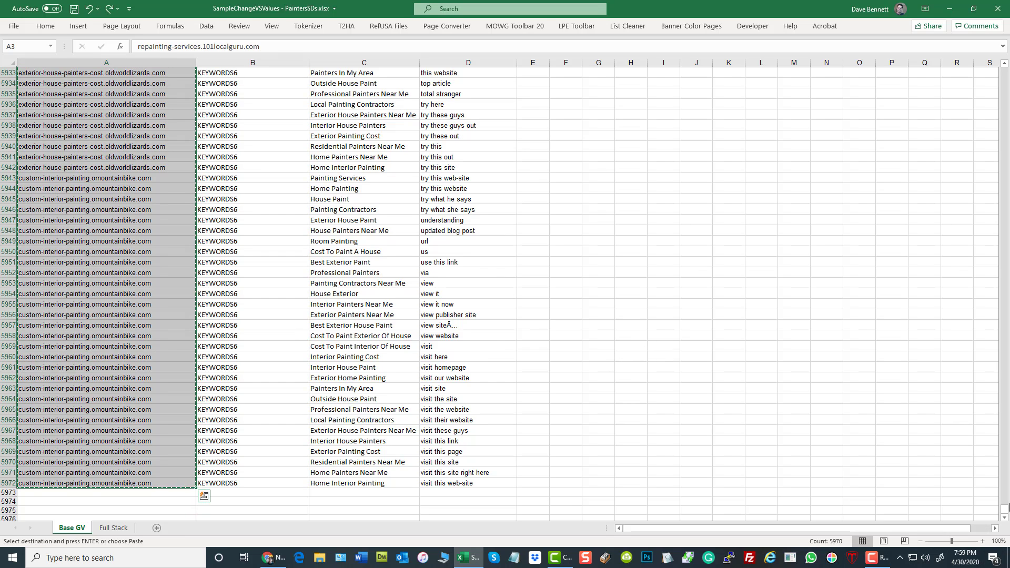
{"action": "left_click_drag", "start_coordinate": [1006, 511], "coordinate": [1006, 71]}
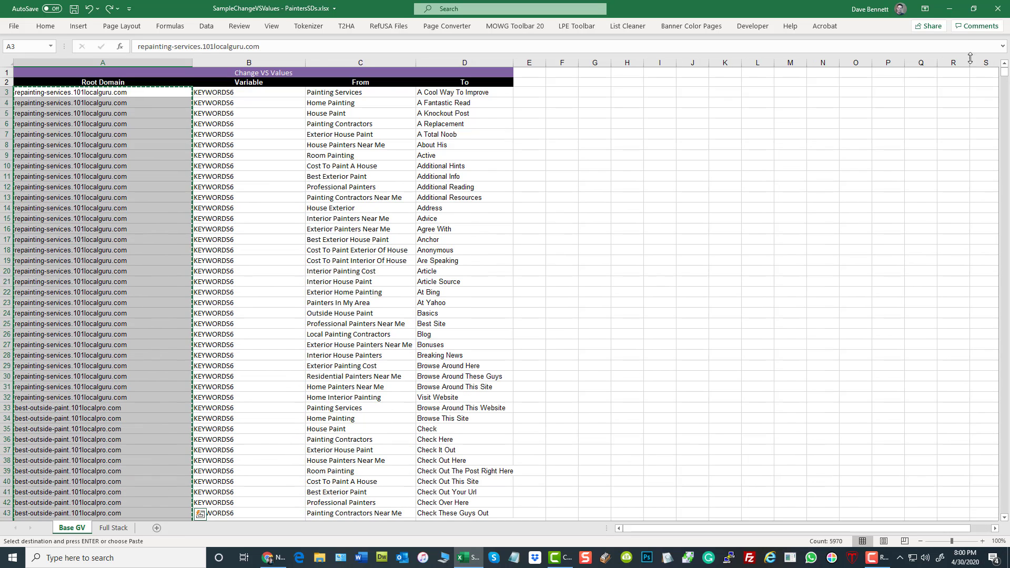
{"action": "left_click", "coordinate": [477, 94]}
{"action": "key", "text": "ctrl+v"}
{"action": "left_click", "coordinate": [660, 208]}
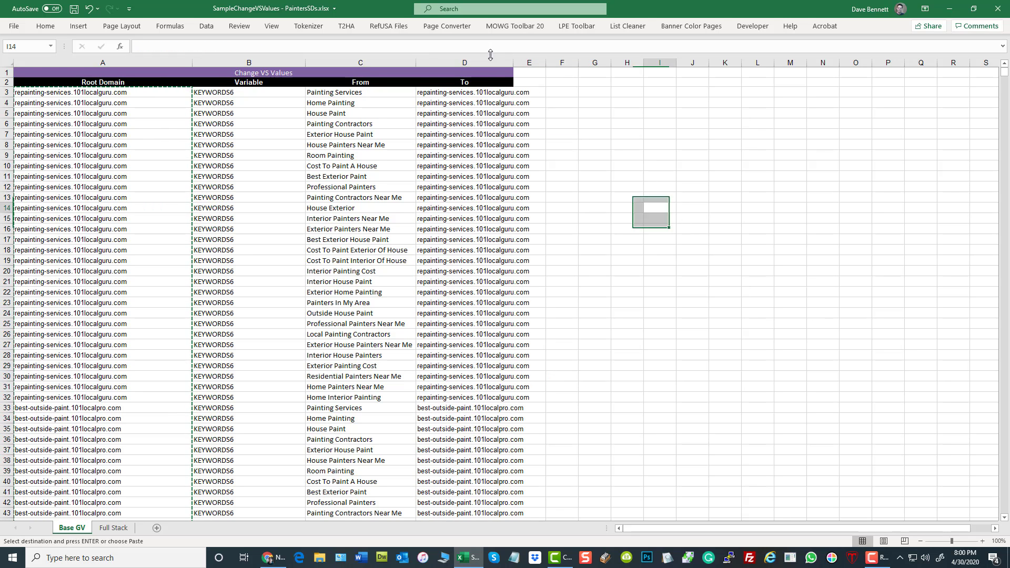
Review the replaced To column against the From, Variable and Root Domain columns
{"action": "double_click", "coordinate": [512, 63]}
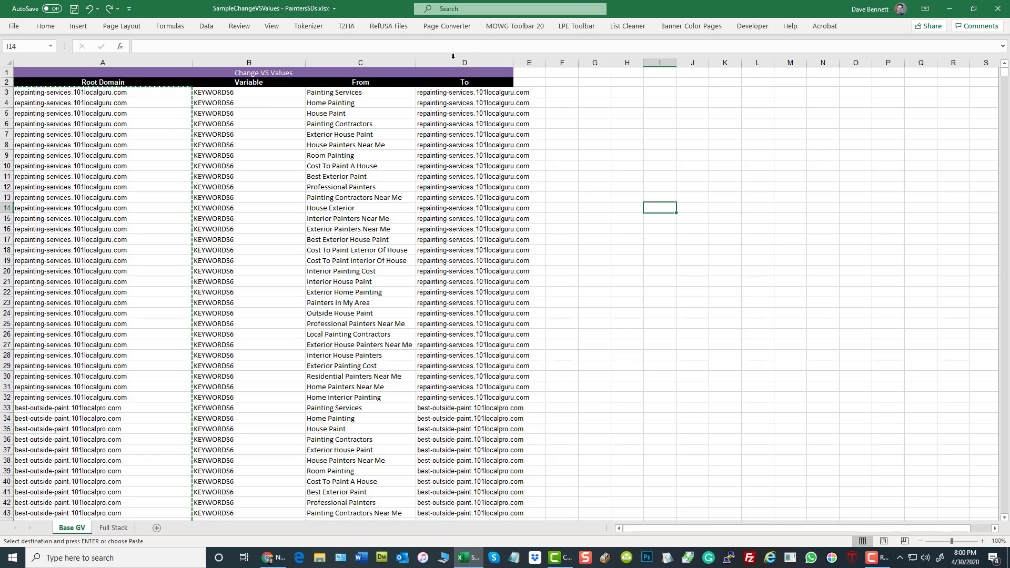
{"action": "left_click_drag", "start_coordinate": [451, 62], "coordinate": [175, 67]}
{"action": "left_click", "coordinate": [783, 194]}
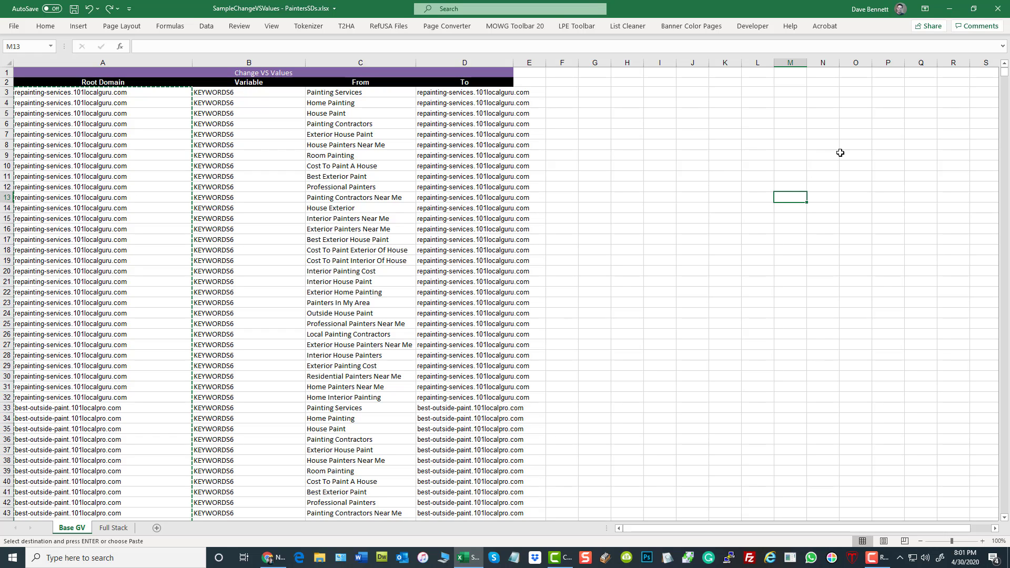
Switch to Nightwatch in Chrome, review the backlink anchors for mobilemakeupartistmanchester.co.uk, and return to the dashboard
{"action": "left_click", "coordinate": [284, 564]}
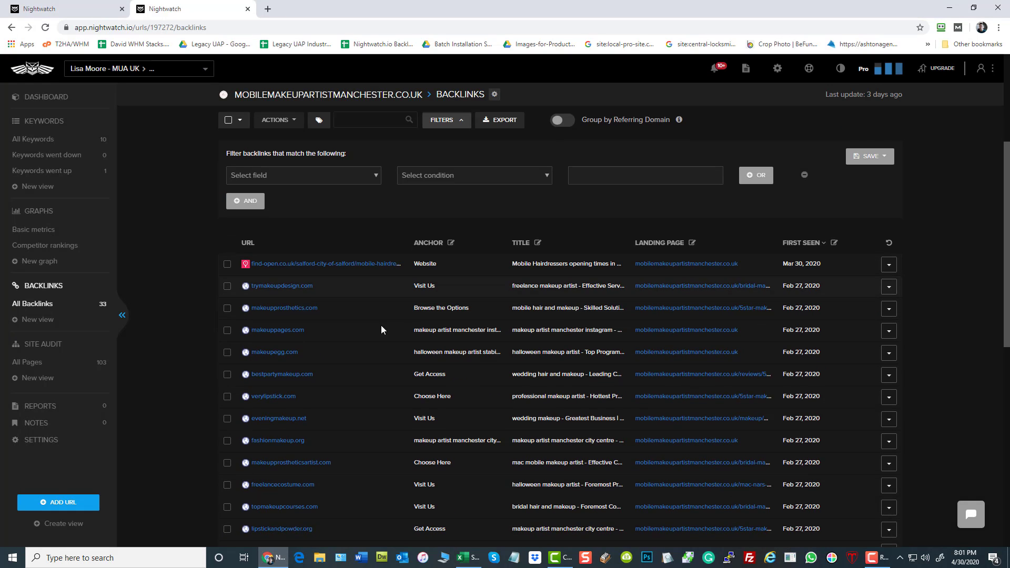
{"action": "scroll", "coordinate": [421, 368], "scroll_direction": "down", "scroll_amount": 3}
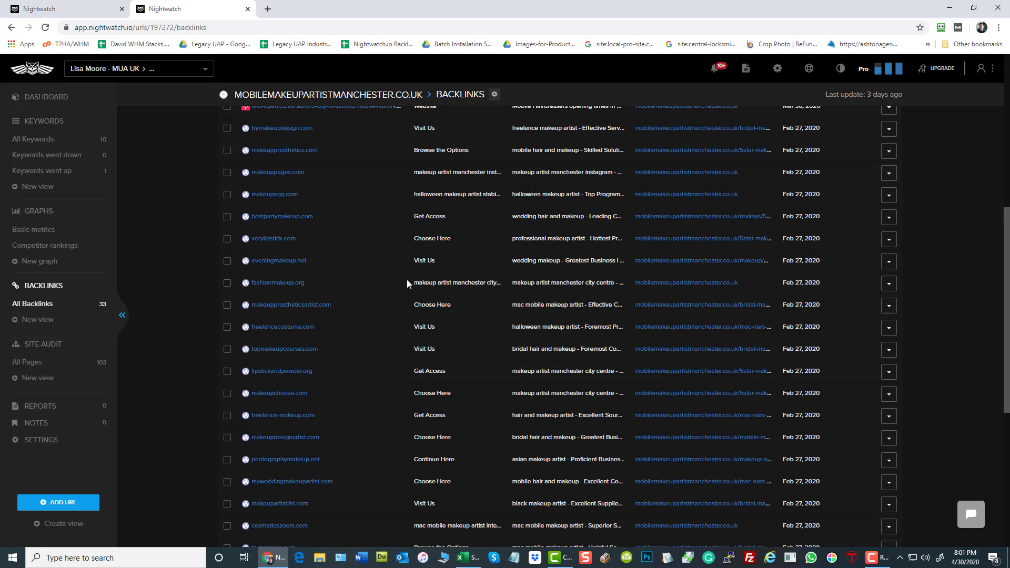
{"action": "scroll", "coordinate": [399, 420], "scroll_direction": "down", "scroll_amount": 5}
{"action": "scroll", "coordinate": [495, 330], "scroll_direction": "up", "scroll_amount": 6}
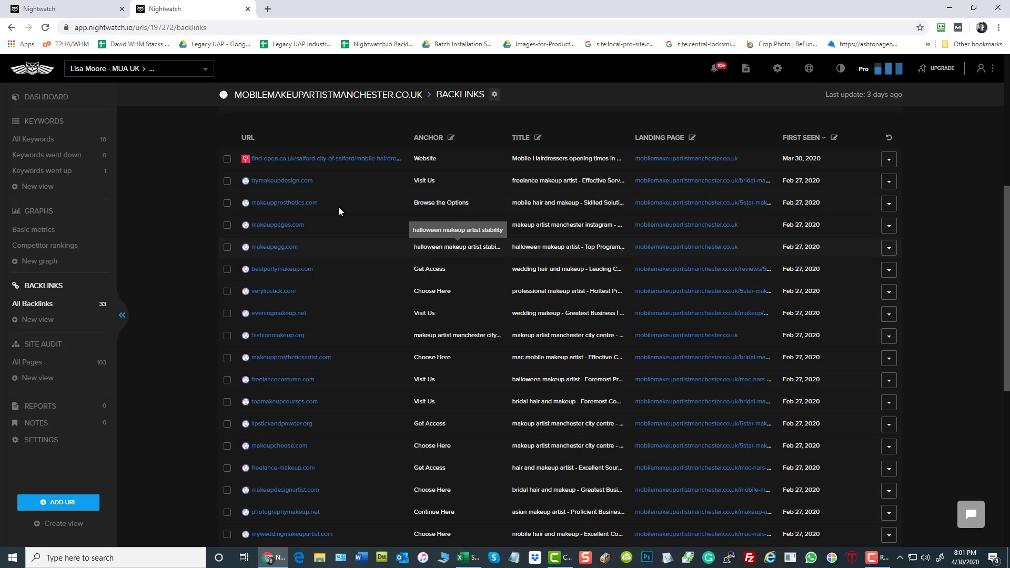
{"action": "left_click", "coordinate": [46, 97]}
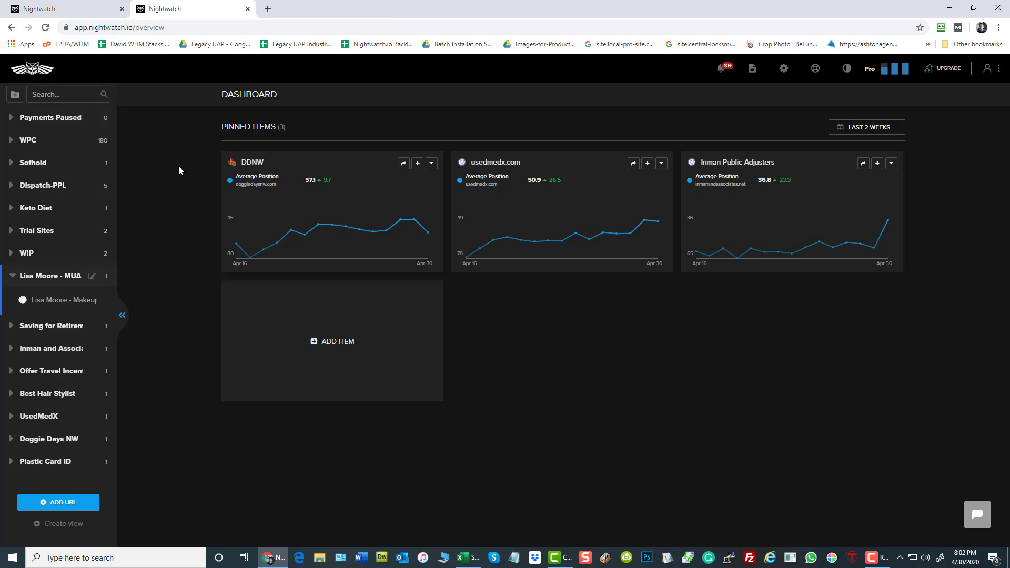
Glance back at the Excel sheet, then open website-installer.com in a new Chrome tab and go to its Professional Services page
{"action": "left_click", "coordinate": [467, 559]}
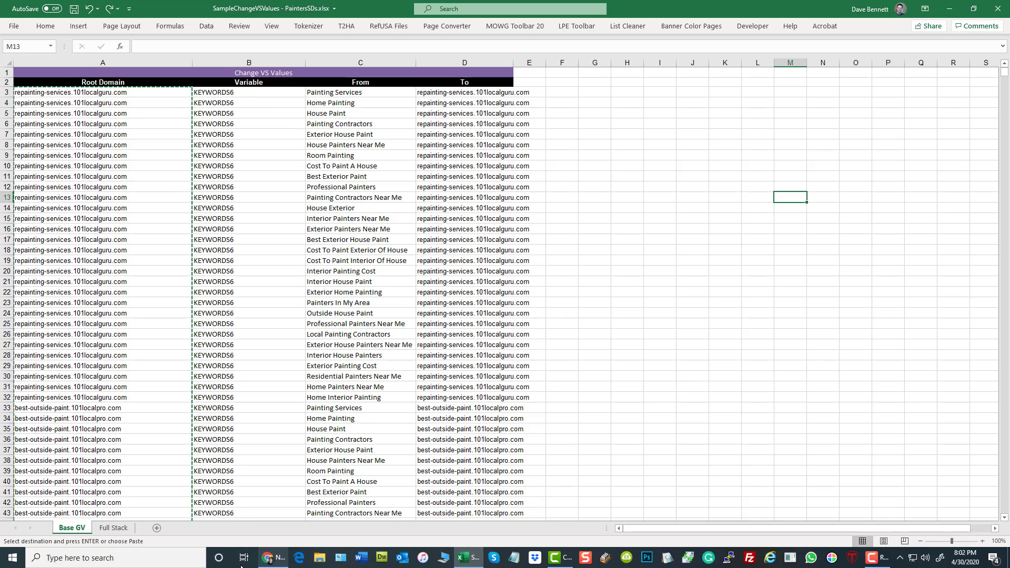
{"action": "left_click", "coordinate": [269, 558]}
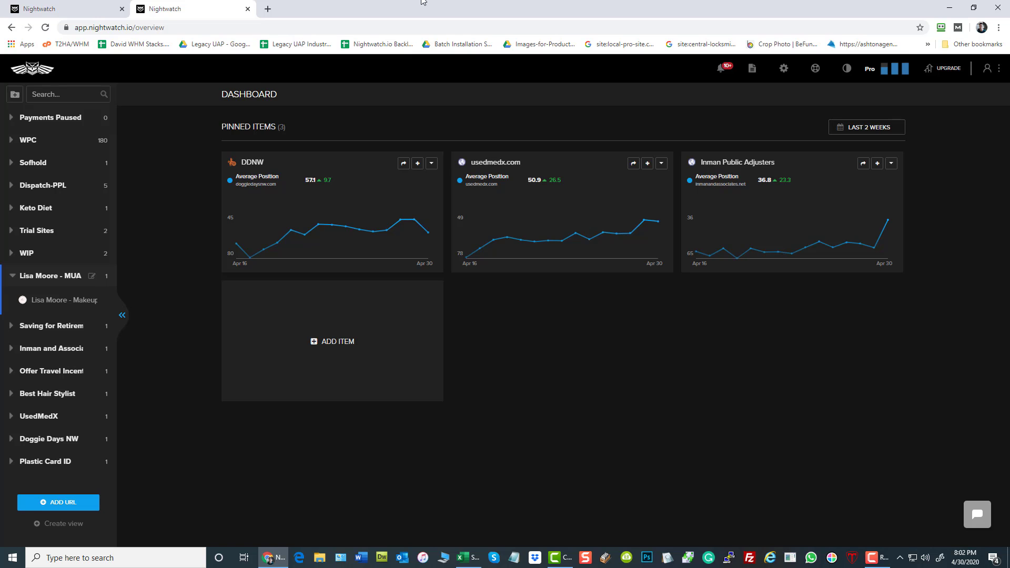
{"action": "left_click", "coordinate": [268, 8]}
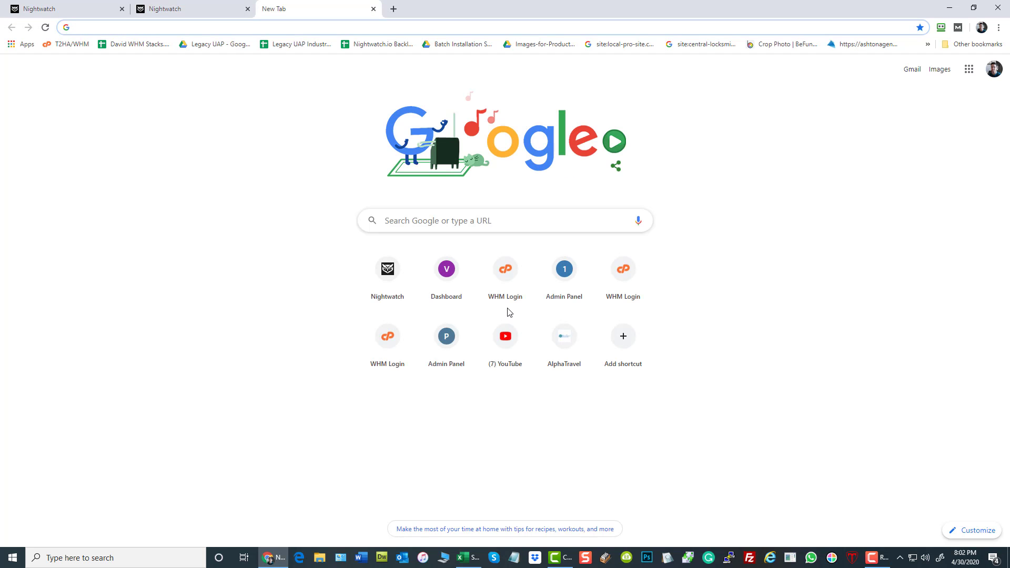
{"action": "type", "text": "website-installer.com"}
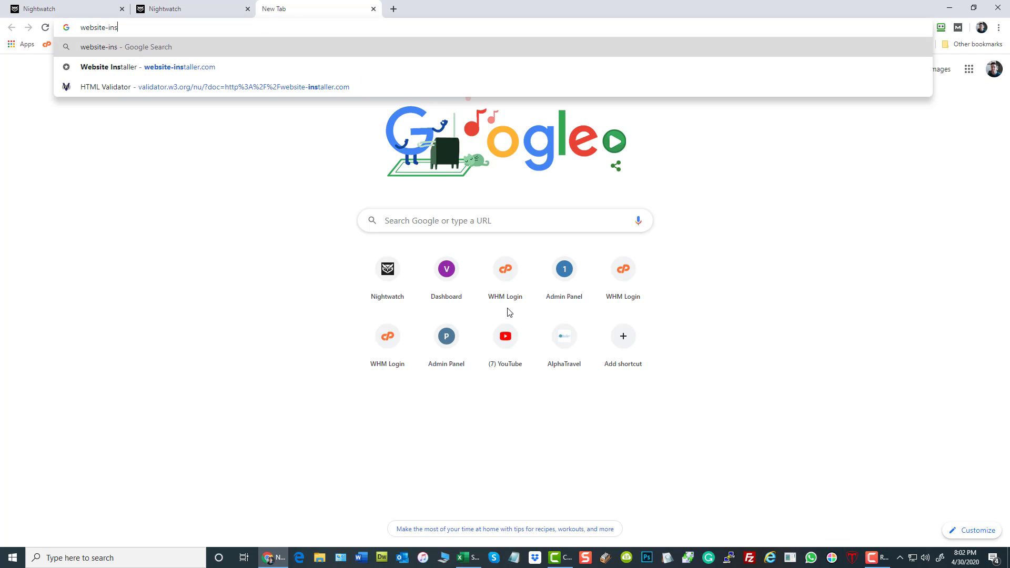
{"action": "key", "text": "Return"}
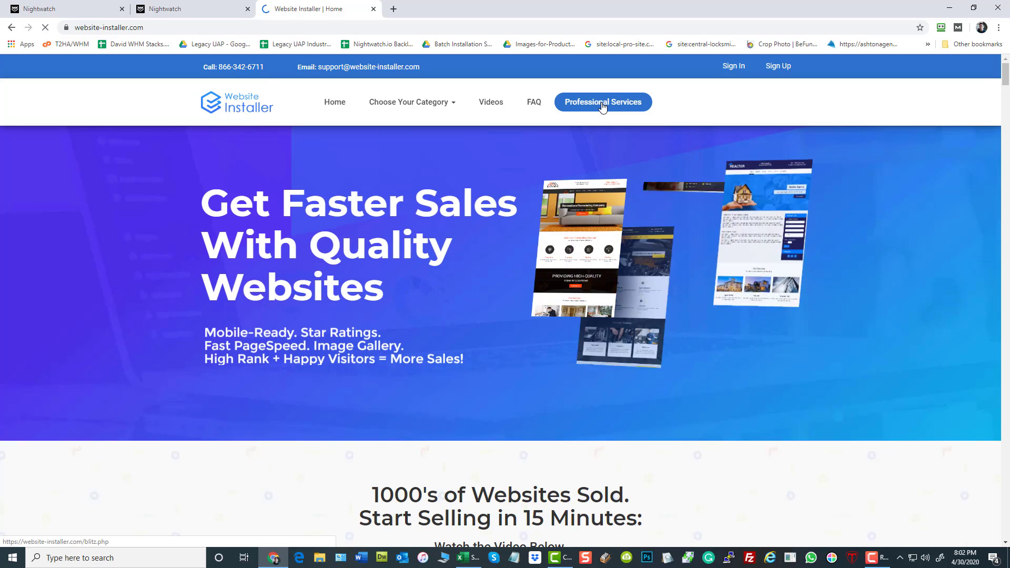
{"action": "left_click", "coordinate": [604, 106]}
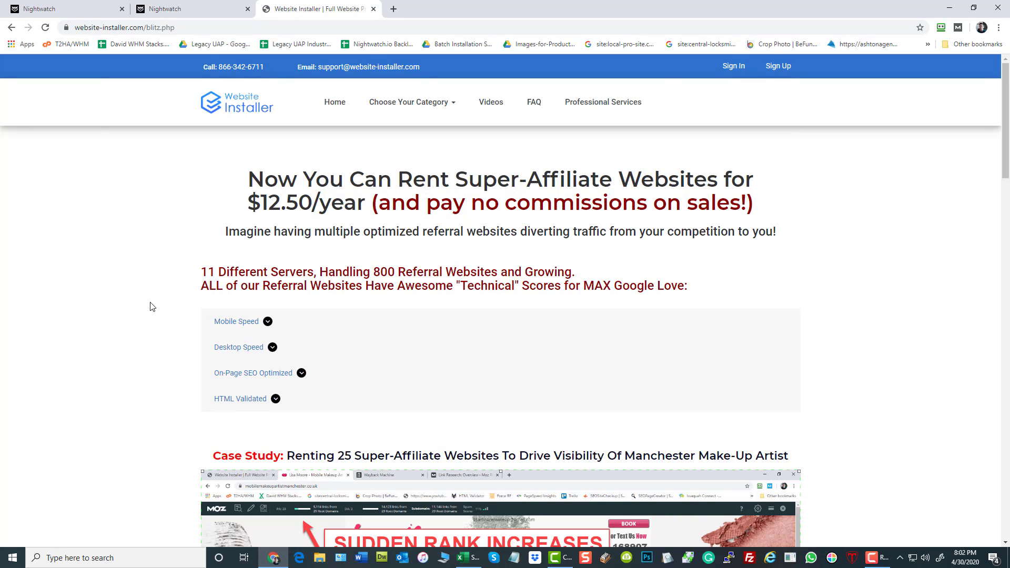
Look through the Professional Services page's case study and read the How This Works section
{"action": "scroll", "coordinate": [706, 266], "scroll_direction": "down", "scroll_amount": 9}
{"action": "scroll", "coordinate": [522, 238], "scroll_direction": "down", "scroll_amount": 10}
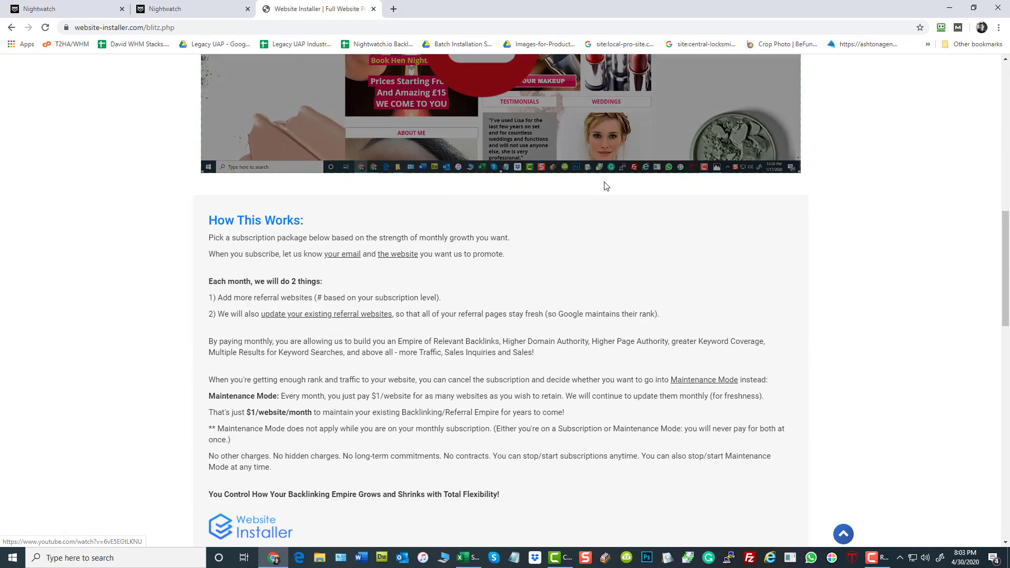
{"action": "scroll", "coordinate": [340, 187], "scroll_direction": "up", "scroll_amount": 7}
{"action": "scroll", "coordinate": [209, 125], "scroll_direction": "down", "scroll_amount": 2}
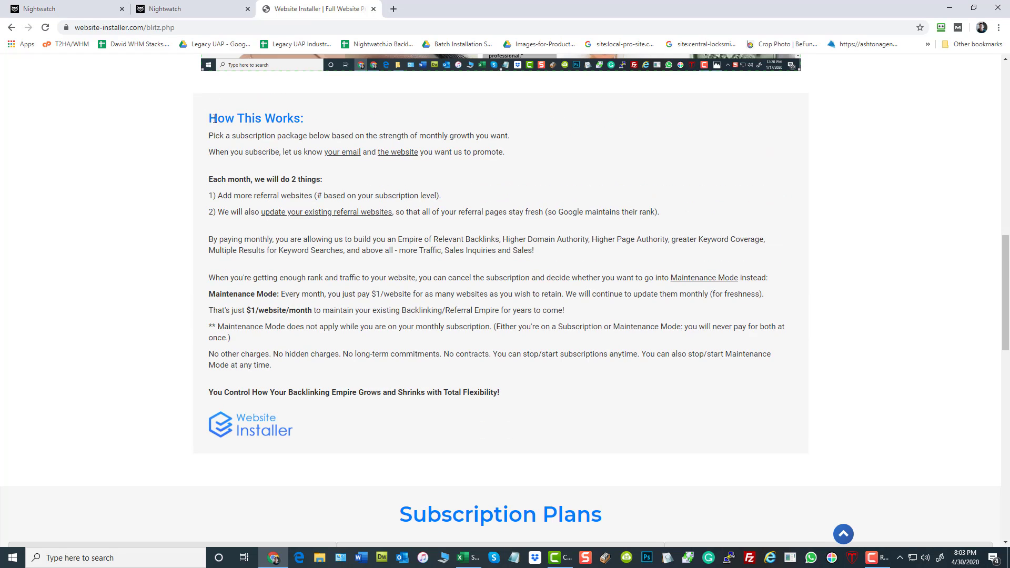
{"action": "left_click_drag", "start_coordinate": [208, 119], "coordinate": [566, 397]}
{"action": "left_click", "coordinate": [819, 275]}
Examine the Subscription Plans and their monthly prices, and return to the beginning of the page
{"action": "scroll", "coordinate": [352, 416], "scroll_direction": "down", "scroll_amount": 8}
{"action": "scroll", "coordinate": [352, 416], "scroll_direction": "down", "scroll_amount": 4}
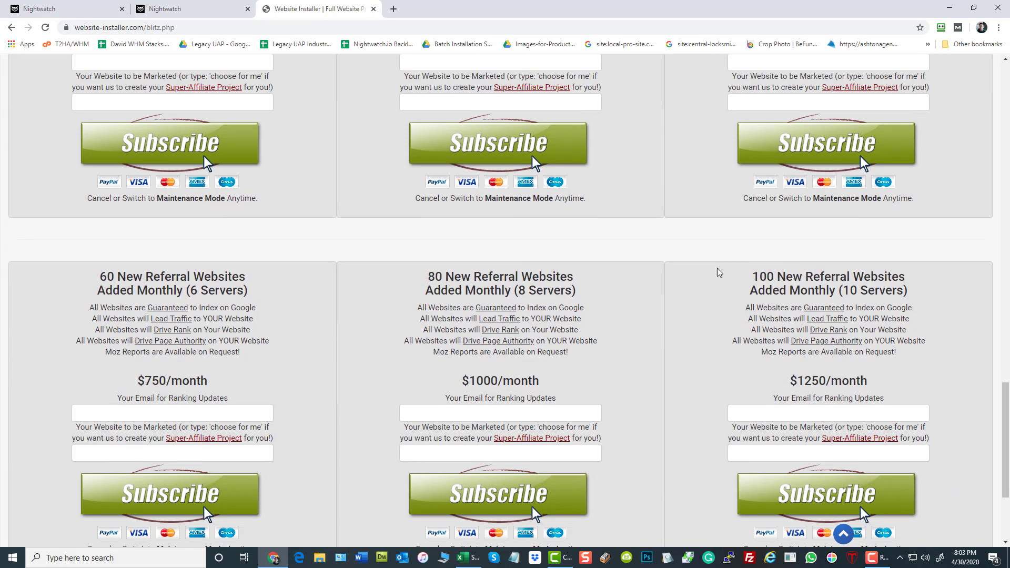
{"action": "scroll", "coordinate": [772, 343], "scroll_direction": "up", "scroll_amount": 8}
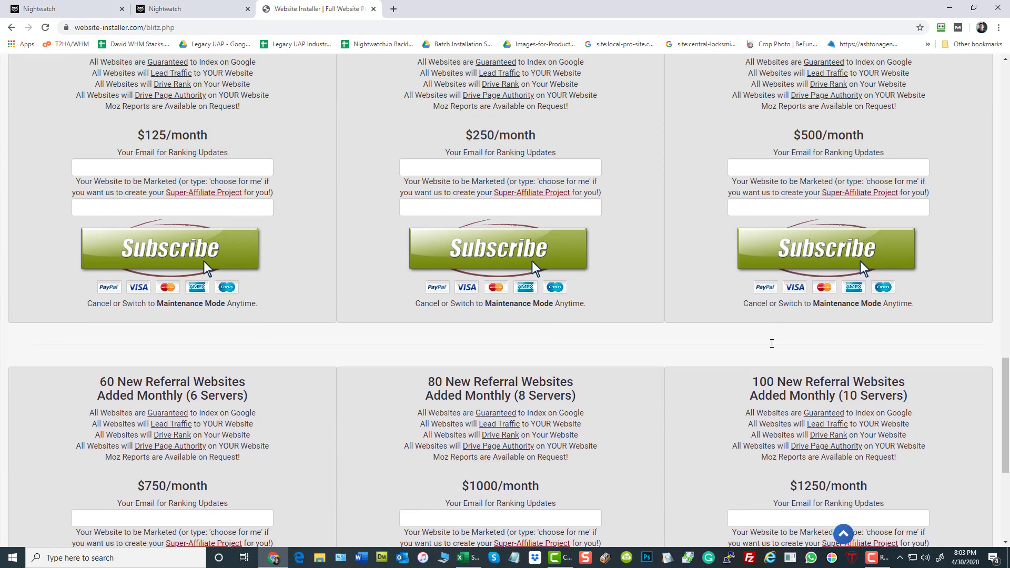
{"action": "scroll", "coordinate": [772, 343], "scroll_direction": "up", "scroll_amount": 13}
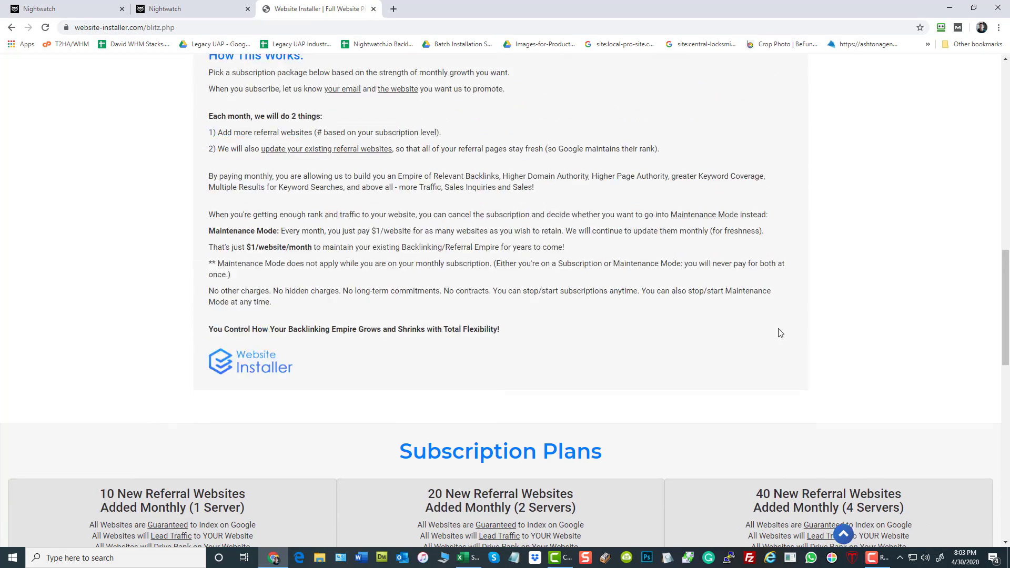
{"action": "scroll", "coordinate": [864, 301], "scroll_direction": "up", "scroll_amount": 3}
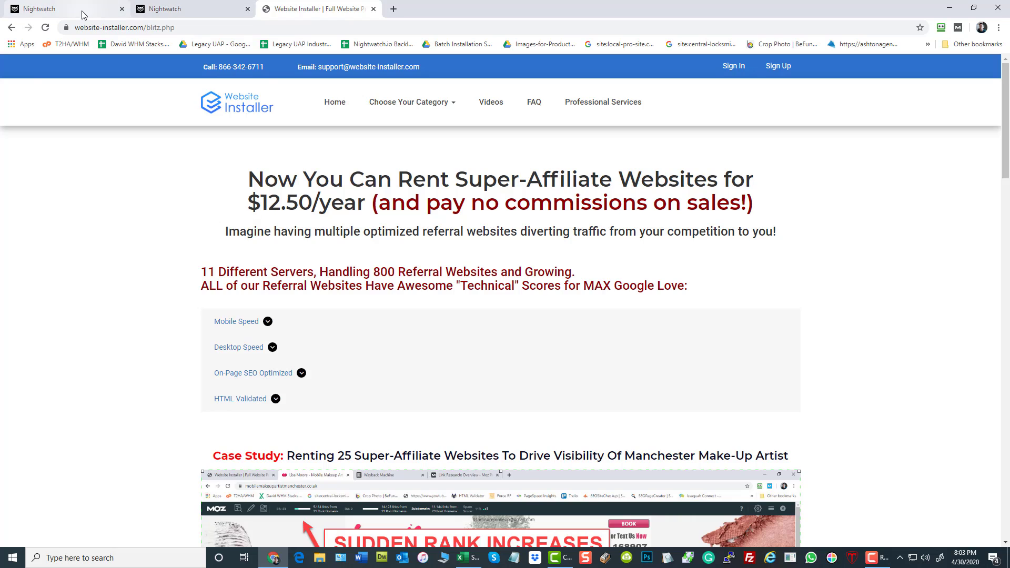
Revisit the Nightwatch keyword rankings, then expand the WPC group on the dashboard and look through its tracked sites
{"action": "left_click", "coordinate": [104, 12]}
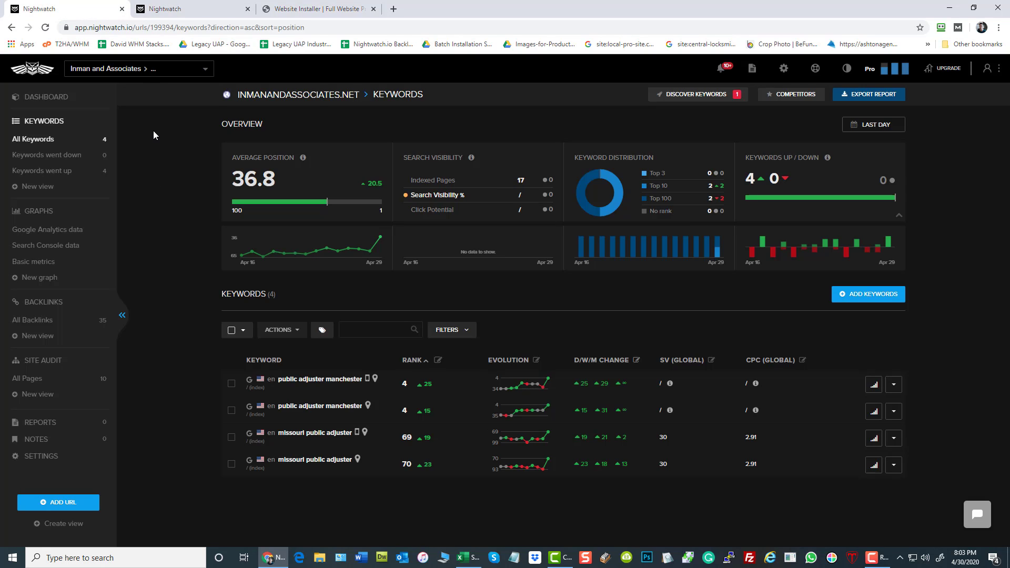
{"action": "left_click", "coordinate": [190, 6]}
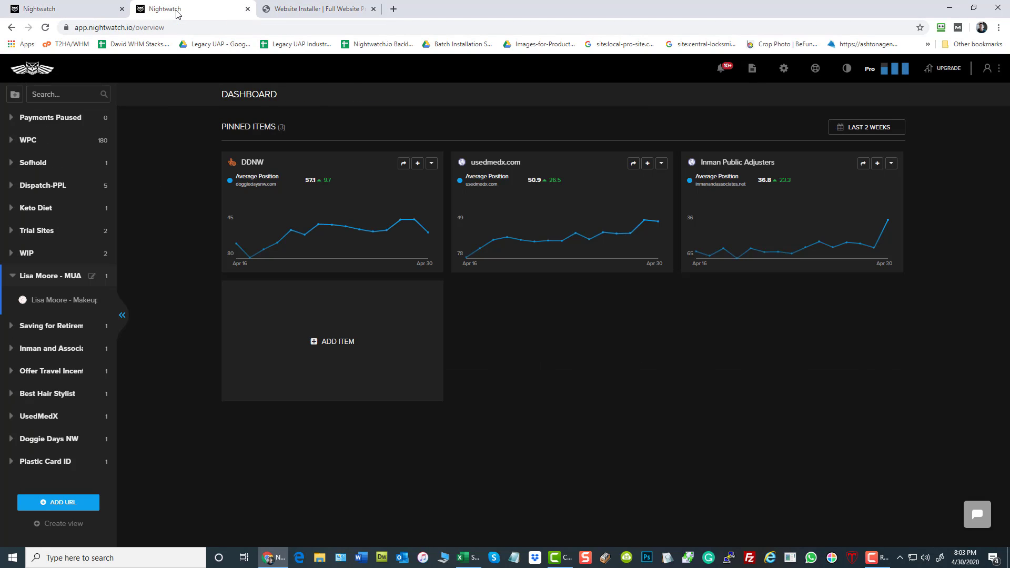
{"action": "left_click", "coordinate": [10, 141]}
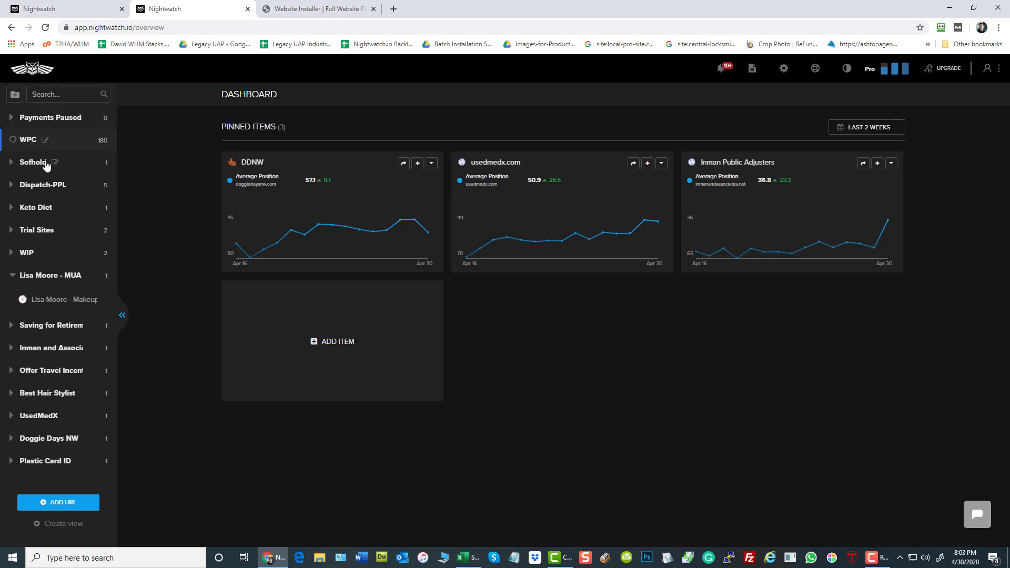
{"action": "scroll", "coordinate": [53, 160], "scroll_direction": "down", "scroll_amount": 6}
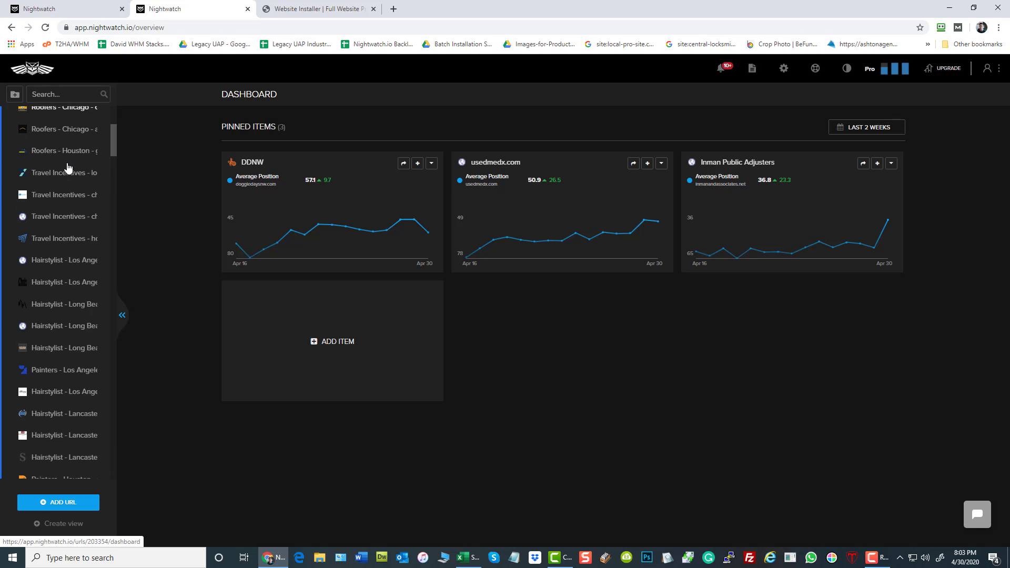
{"action": "scroll", "coordinate": [53, 180], "scroll_direction": "down", "scroll_amount": 9}
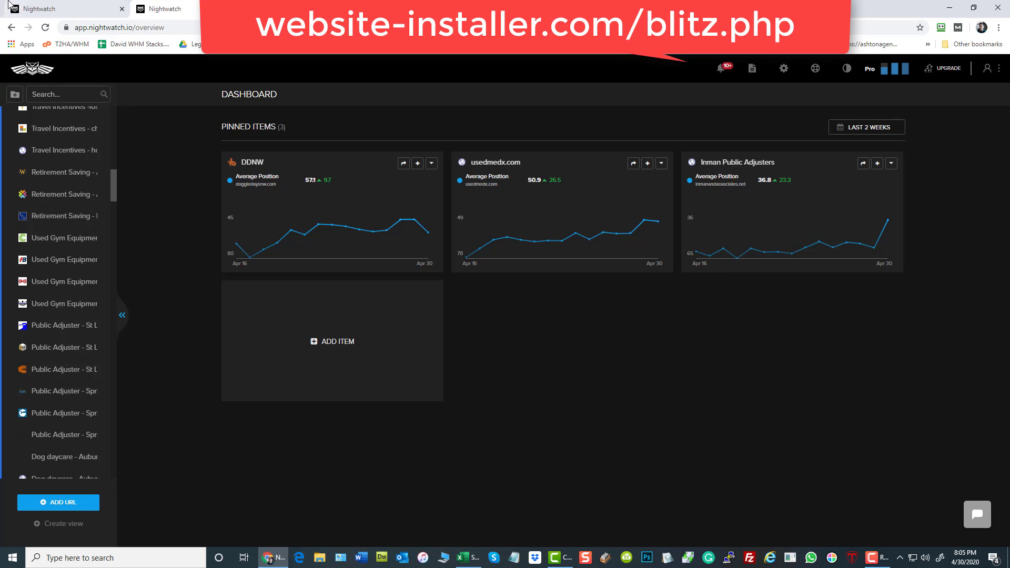
Return to the Website Installer page and look from the case study down to the 100-website subscription plan
{"action": "left_click", "coordinate": [305, 8]}
{"action": "scroll", "coordinate": [905, 276], "scroll_direction": "down", "scroll_amount": 10}
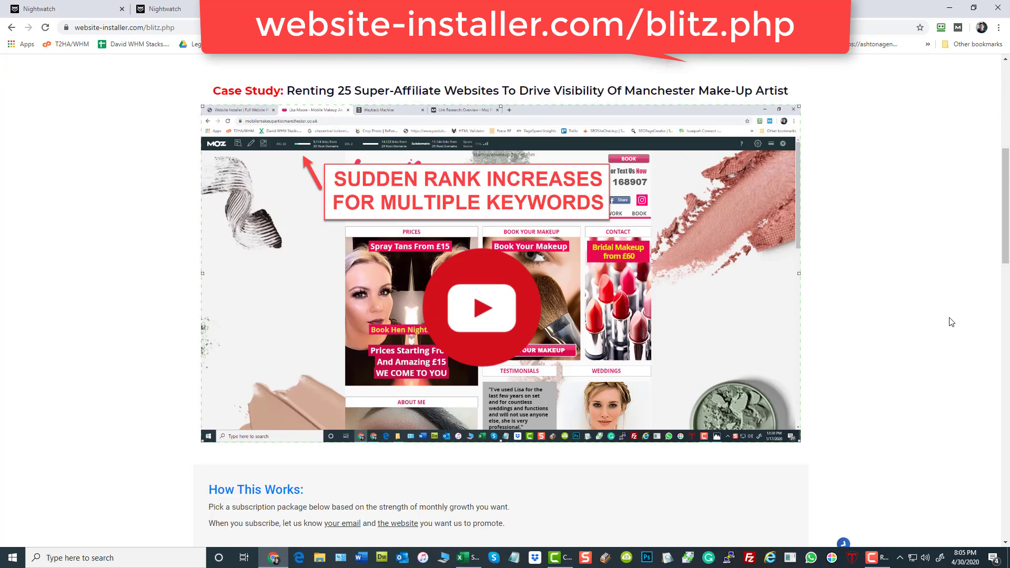
{"action": "scroll", "coordinate": [949, 323], "scroll_direction": "down", "scroll_amount": 8}
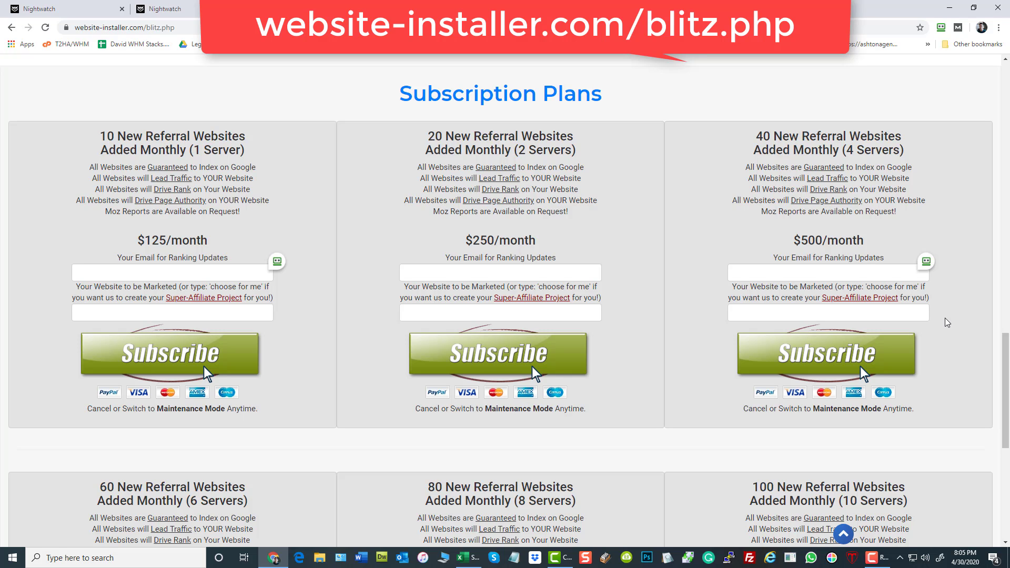
{"action": "scroll", "coordinate": [929, 377], "scroll_direction": "down", "scroll_amount": 3}
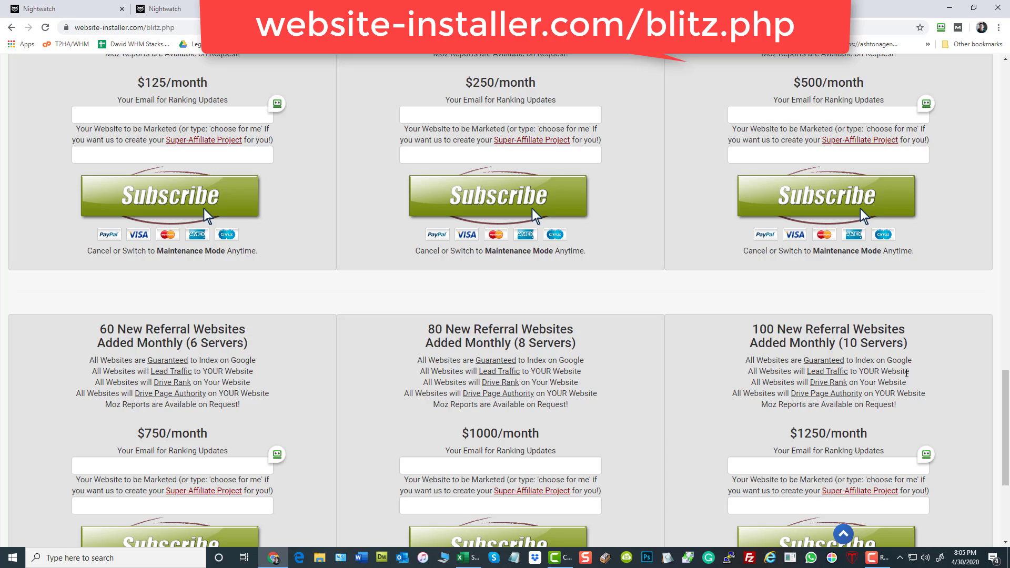